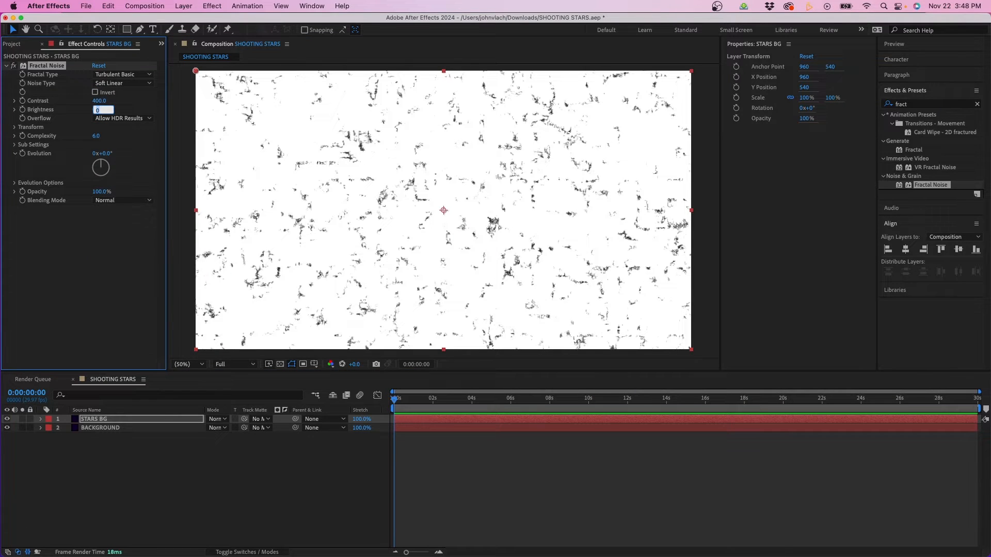
- Set the Brightness of the Fractal Noise effect on the STARS BG layer to 0
{"action": "type", "text": "0"}
{"action": "key", "text": "Return"}
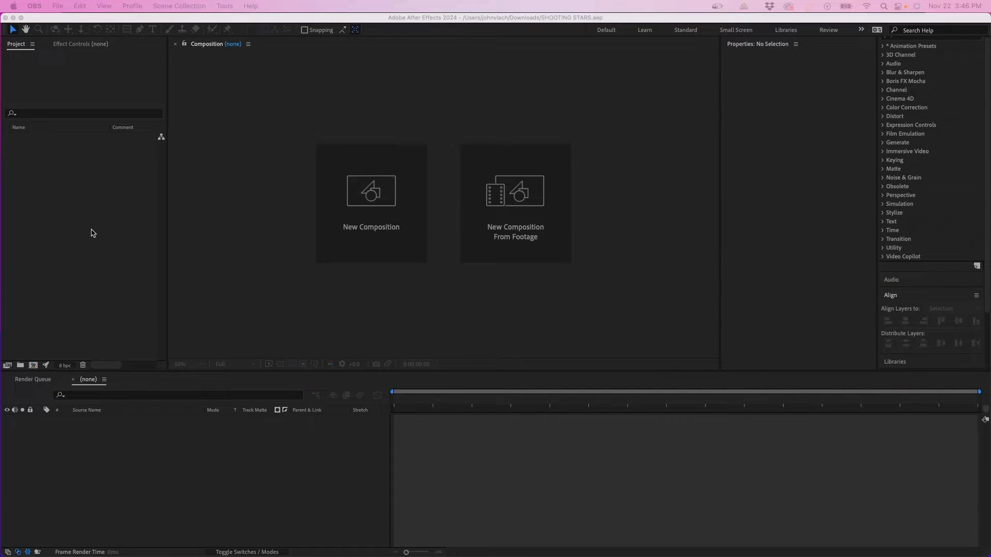
- Create a composition named SHOOTING STARS with the HD 1920x1080 29.97 fps preset and a 30-second duration
{"action": "left_click", "coordinate": [93, 233]}
{"action": "left_click", "coordinate": [154, 5]}
{"action": "left_click", "coordinate": [155, 20]}
{"action": "type", "text": "SHOOTING STARS"}
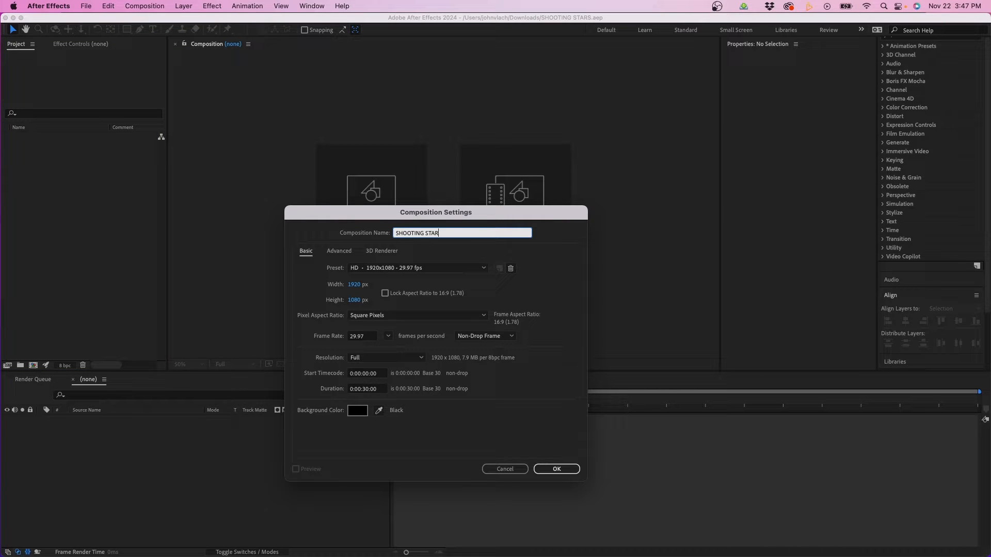
{"action": "left_click", "coordinate": [379, 269]}
{"action": "left_click", "coordinate": [387, 292]}
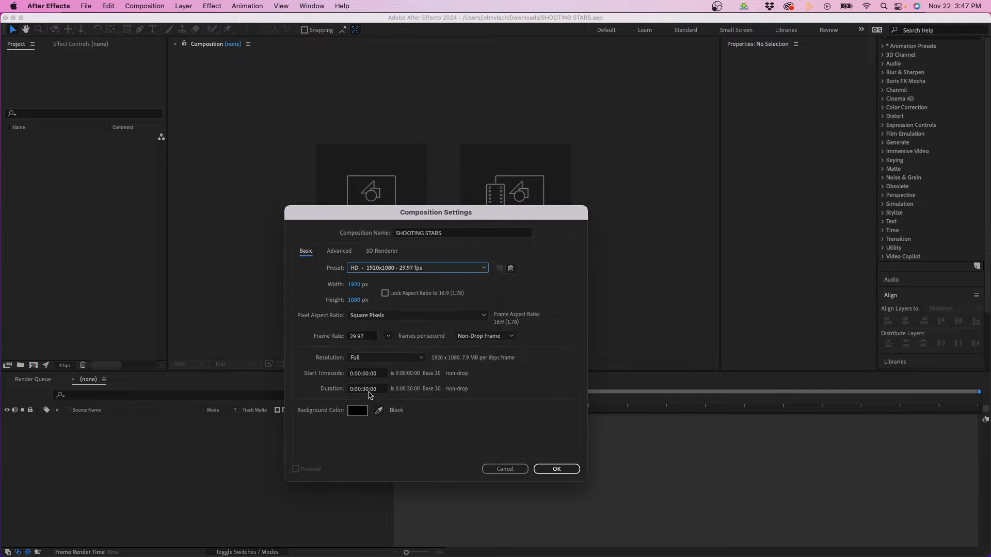
{"action": "left_click", "coordinate": [365, 390]}
{"action": "left_click", "coordinate": [364, 336]}
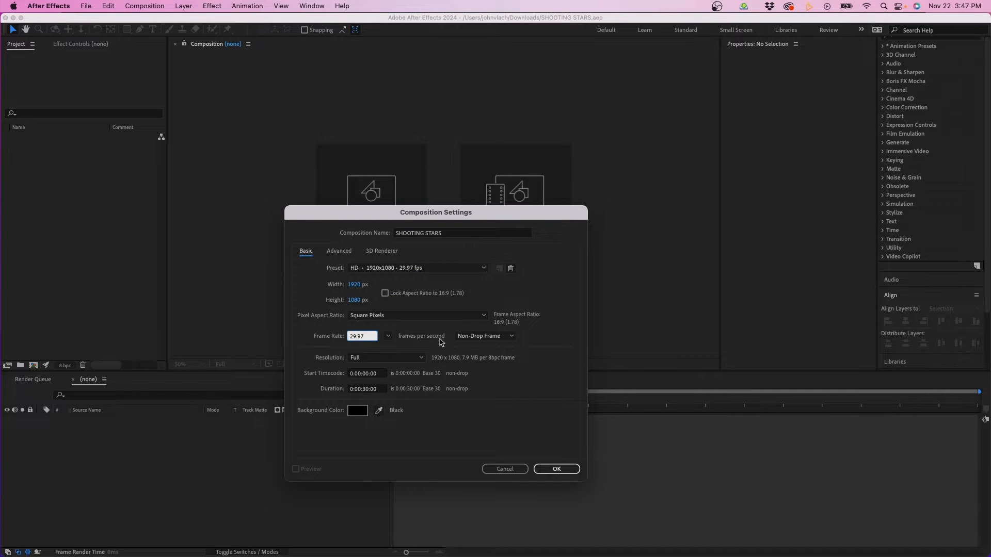
{"action": "left_click", "coordinate": [557, 469]}
{"action": "left_click", "coordinate": [208, 369]}
{"action": "left_click", "coordinate": [197, 372]}
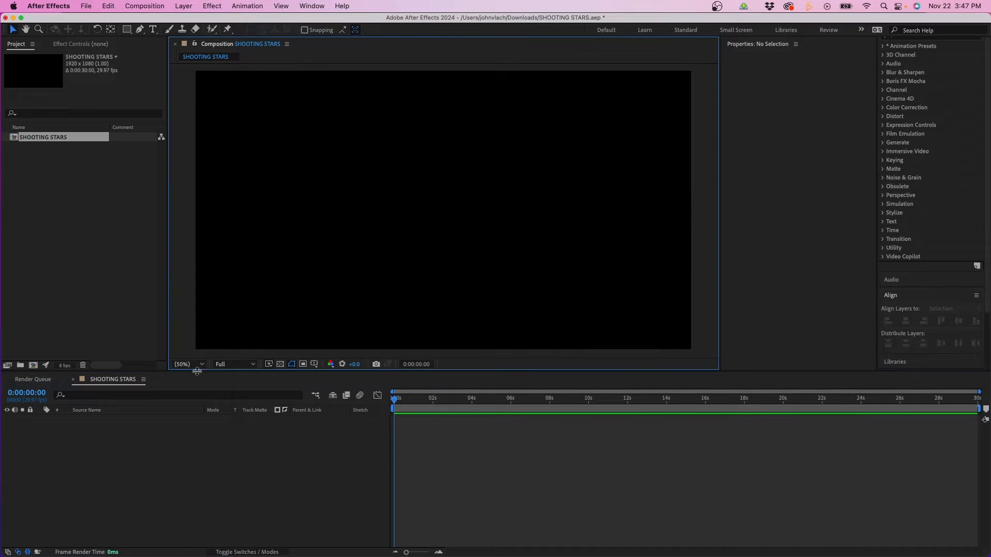
- Create a composition-sized solid named BACKGROUND in a dark blue color
{"action": "left_click", "coordinate": [190, 9]}
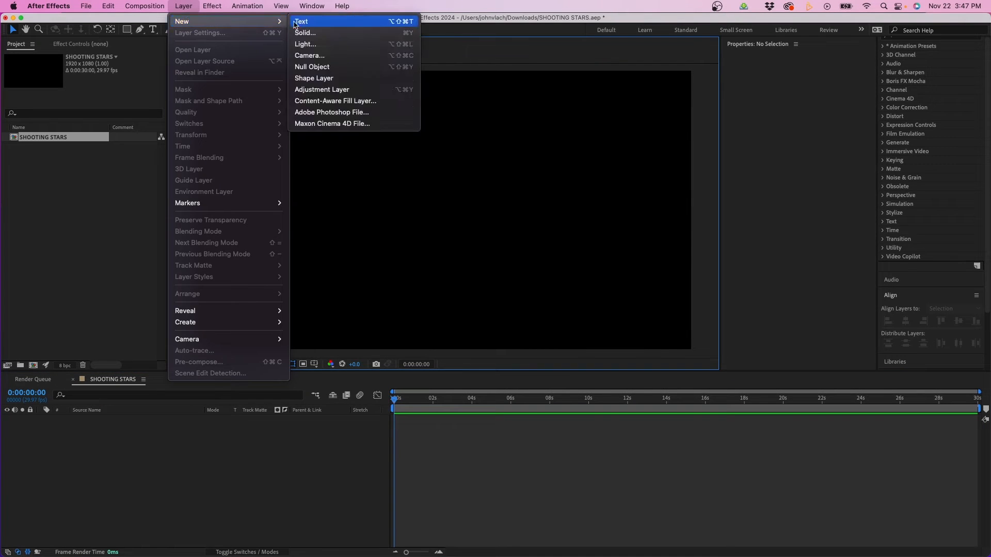
{"action": "left_click", "coordinate": [307, 32]}
{"action": "type", "text": "BACKGROUND"}
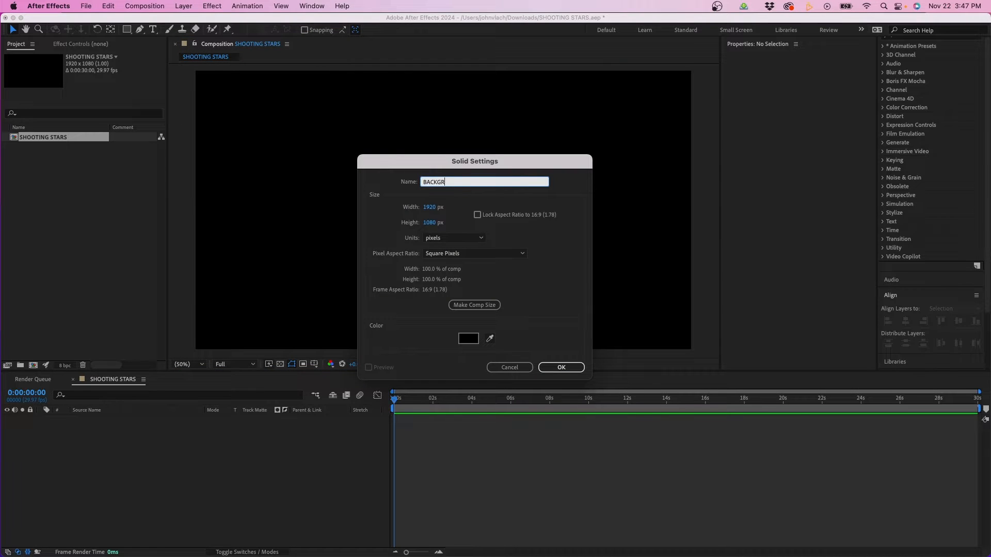
{"action": "left_click", "coordinate": [489, 307]}
{"action": "left_click", "coordinate": [469, 338]}
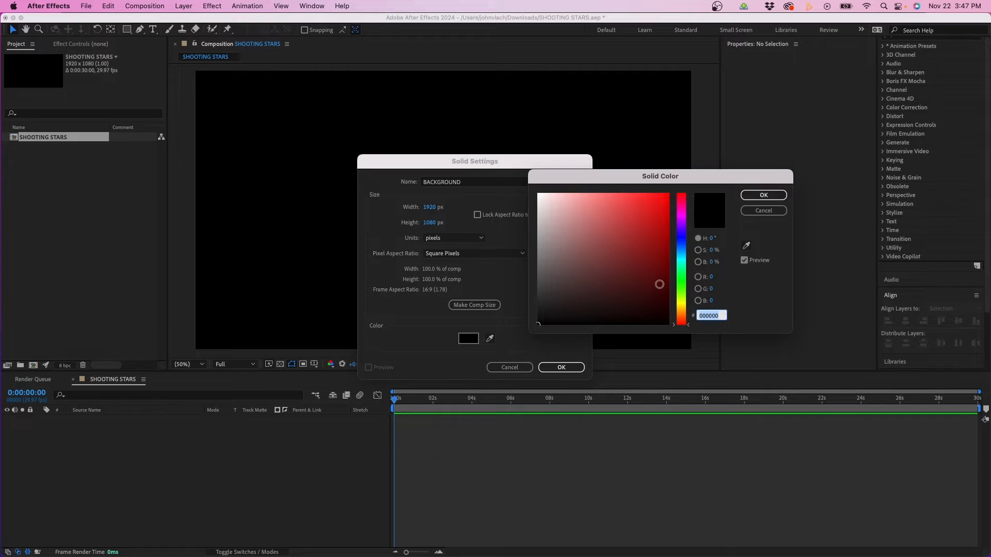
{"action": "left_click", "coordinate": [684, 239]}
{"action": "mouse_move", "coordinate": [657, 215]}
{"action": "left_mouse_down"}
{"action": "mouse_move", "coordinate": [686, 239]}
{"action": "mouse_move", "coordinate": [697, 289]}
{"action": "left_mouse_up"}
{"action": "left_click", "coordinate": [763, 195]}
{"action": "left_click", "coordinate": [561, 367]}
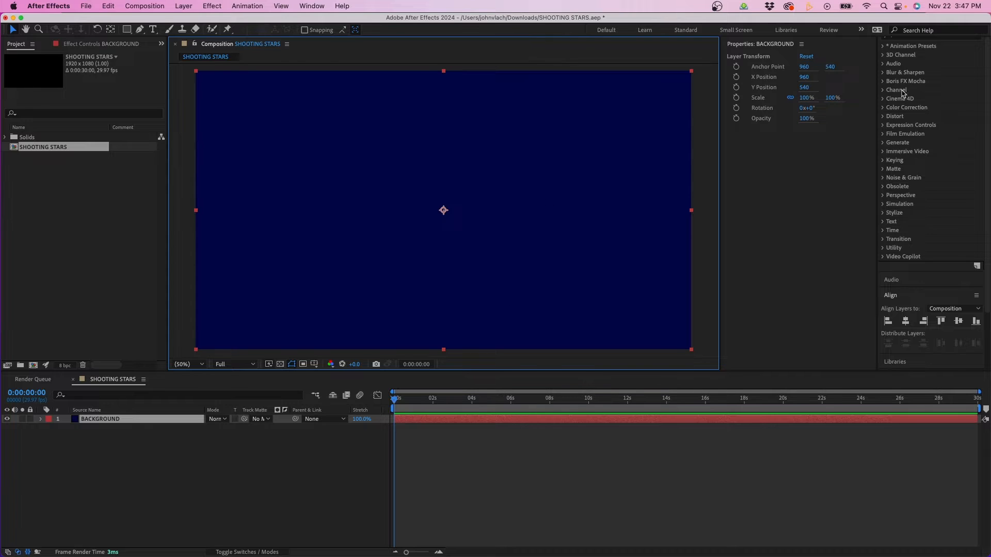
- Apply the CC Vignette effect to the BACKGROUND layer and set its Amount to 268
{"action": "scroll", "coordinate": [919, 104], "scroll_direction": "up", "scroll_amount": 3}
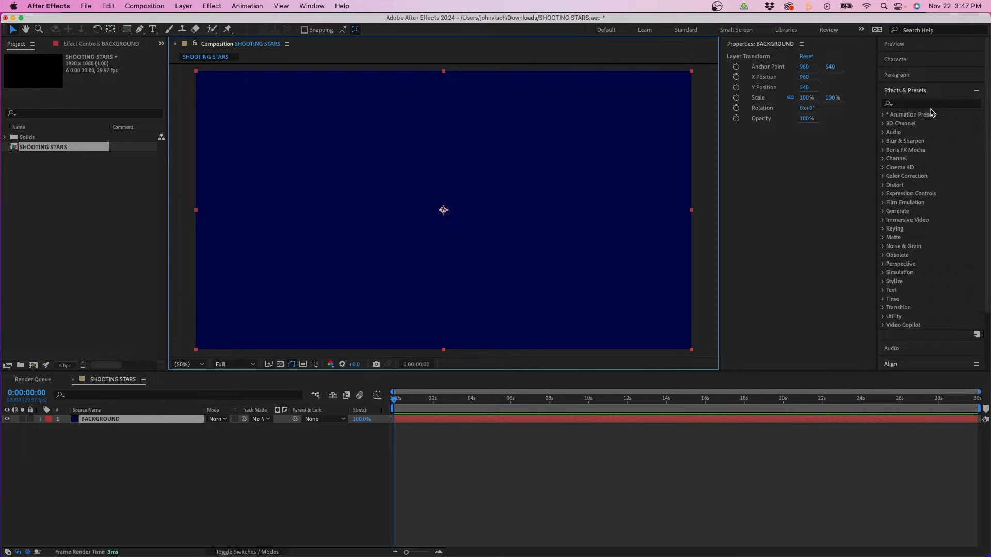
{"action": "left_click", "coordinate": [924, 103]}
{"action": "type", "text": "vign"}
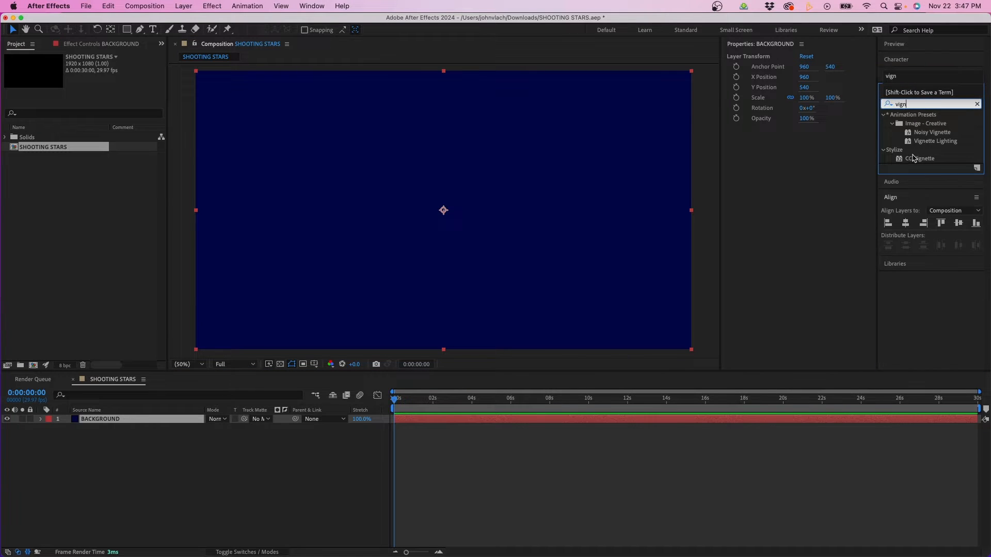
{"action": "double_click", "coordinate": [914, 158]}
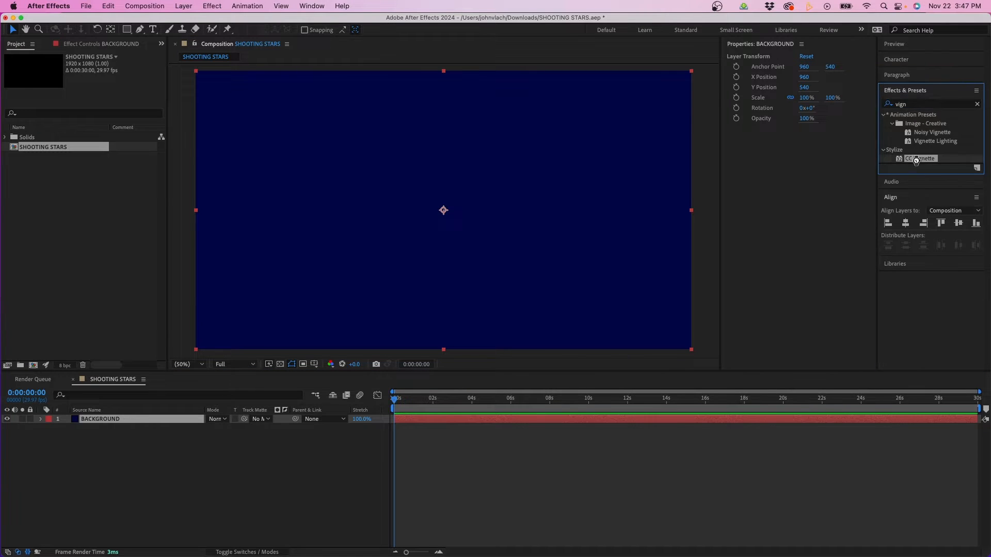
{"action": "left_click_drag", "start_coordinate": [102, 73], "coordinate": [137, 69]}
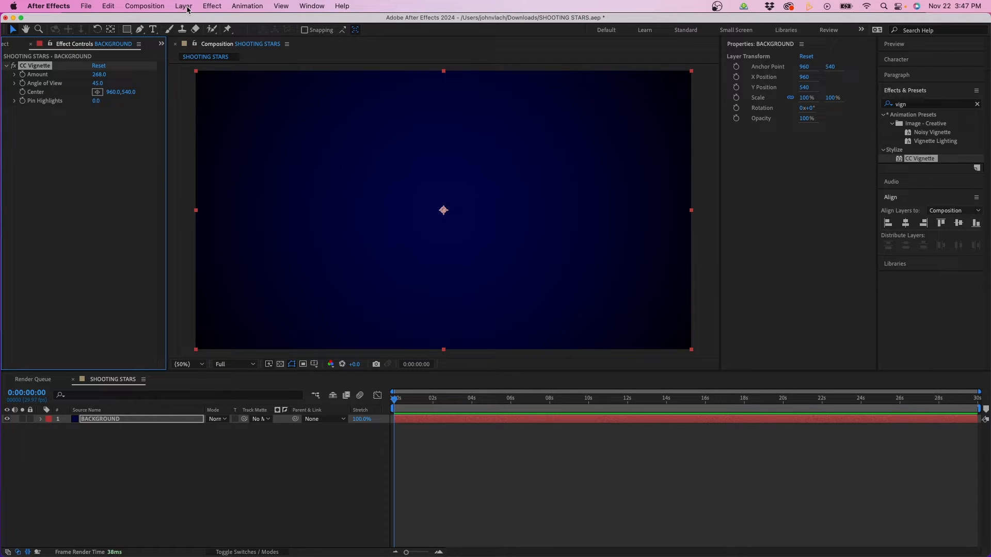
- Change the color of the BACKGROUND solid to a very dark purple
{"action": "left_click", "coordinate": [184, 6]}
{"action": "left_click", "coordinate": [401, 215]}
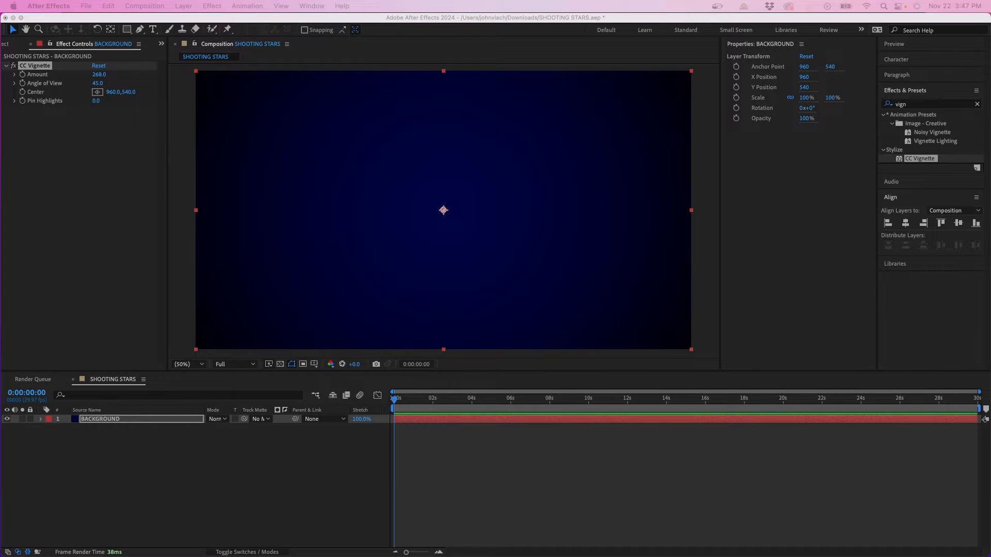
{"action": "key", "text": "super+shift+y"}
{"action": "left_click_drag", "start_coordinate": [633, 221], "coordinate": [655, 198]}
{"action": "left_click", "coordinate": [638, 375]}
{"action": "left_click_drag", "start_coordinate": [683, 237], "coordinate": [684, 234]}
{"action": "left_click", "coordinate": [763, 195]}
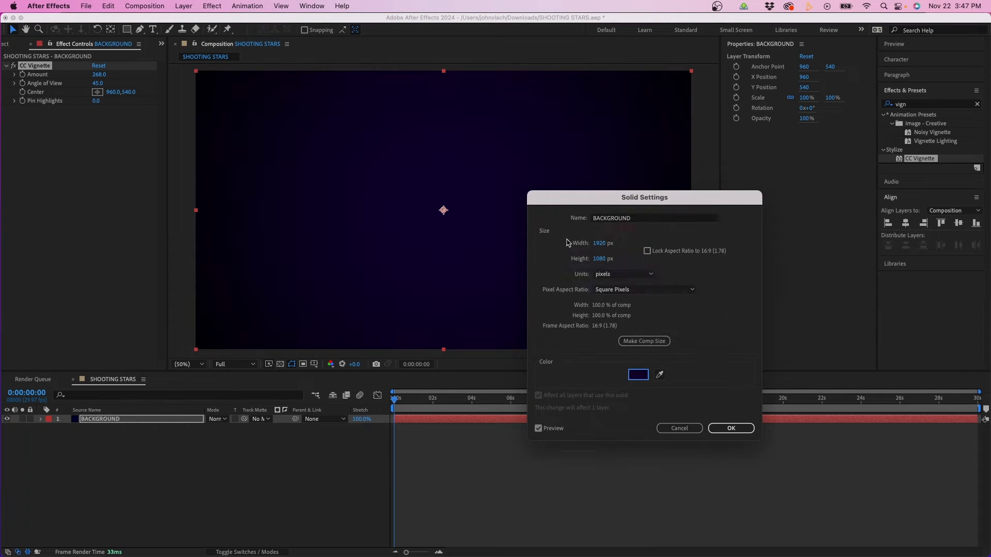
{"action": "key", "text": "Return"}
{"action": "left_click", "coordinate": [289, 480]}
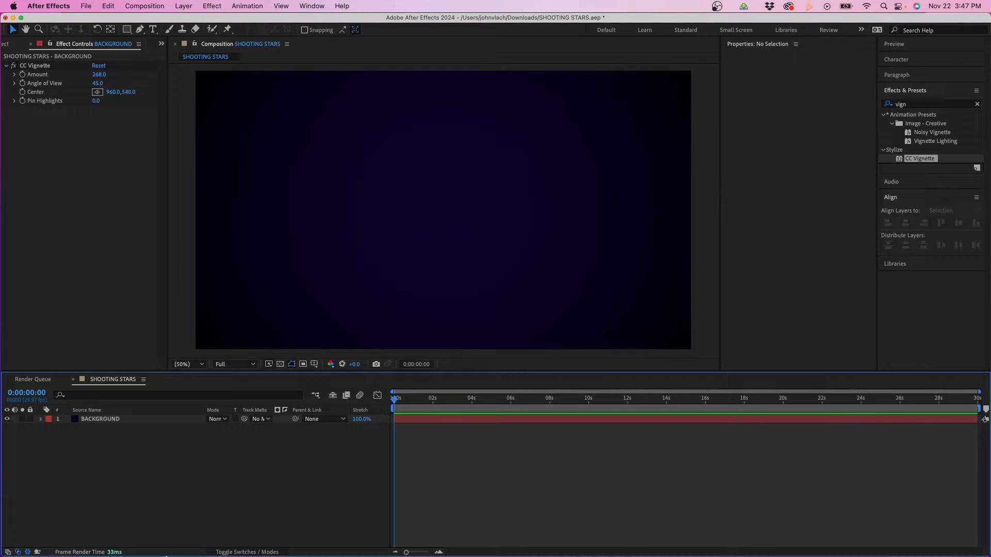
- Create a composition-sized solid named STARS BG above the BACKGROUND layer
{"action": "left_click", "coordinate": [184, 6]}
{"action": "mouse_move", "coordinate": [202, 19]}
{"action": "left_click", "coordinate": [302, 29]}
{"action": "type", "text": "STARS BG"}
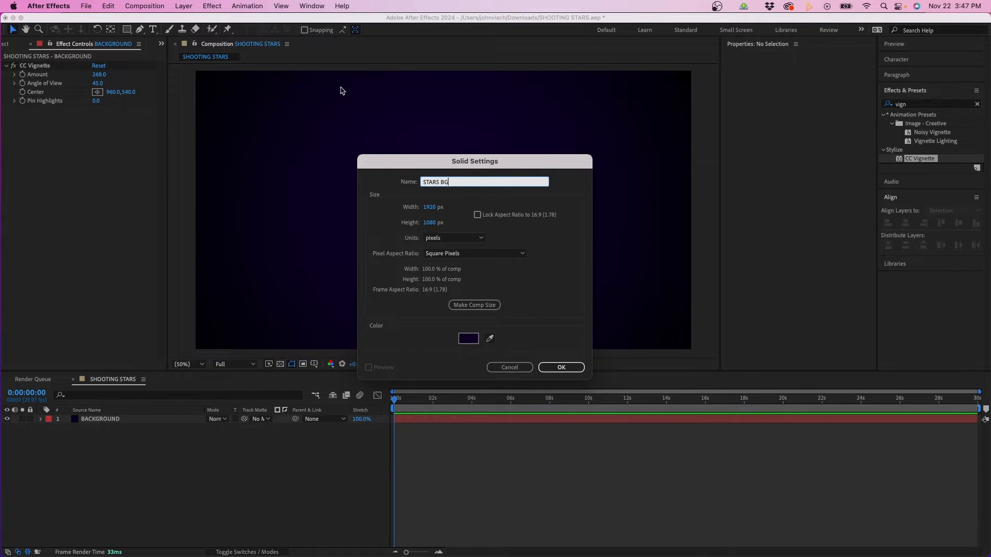
{"action": "left_click", "coordinate": [471, 306]}
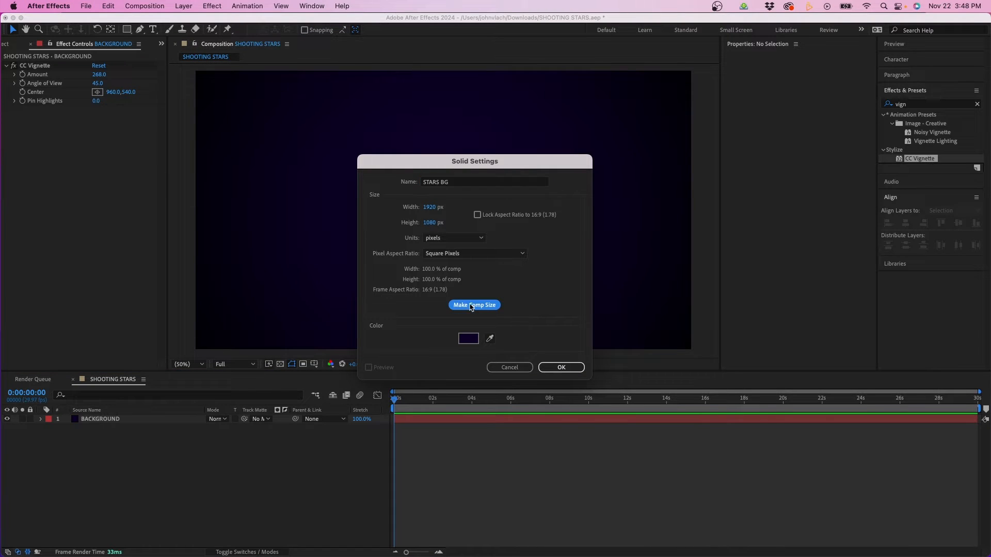
{"action": "left_click", "coordinate": [561, 367]}
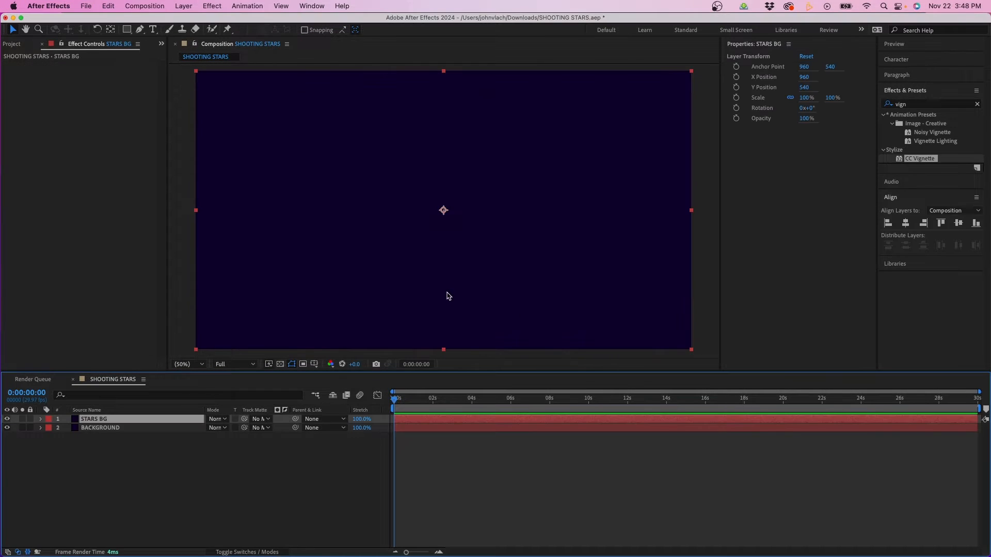
- Find the Fractal Noise effect and apply it to the STARS BG layer
{"action": "left_click", "coordinate": [978, 104]}
{"action": "type", "text": "frac"}
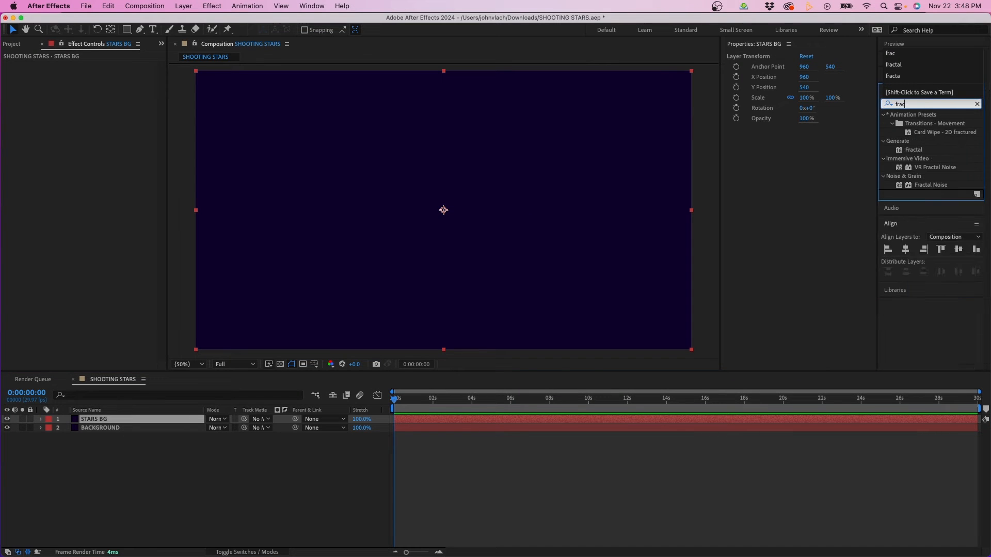
{"action": "type", "text": "t"}
{"action": "left_click_drag", "start_coordinate": [931, 182], "coordinate": [566, 204]}
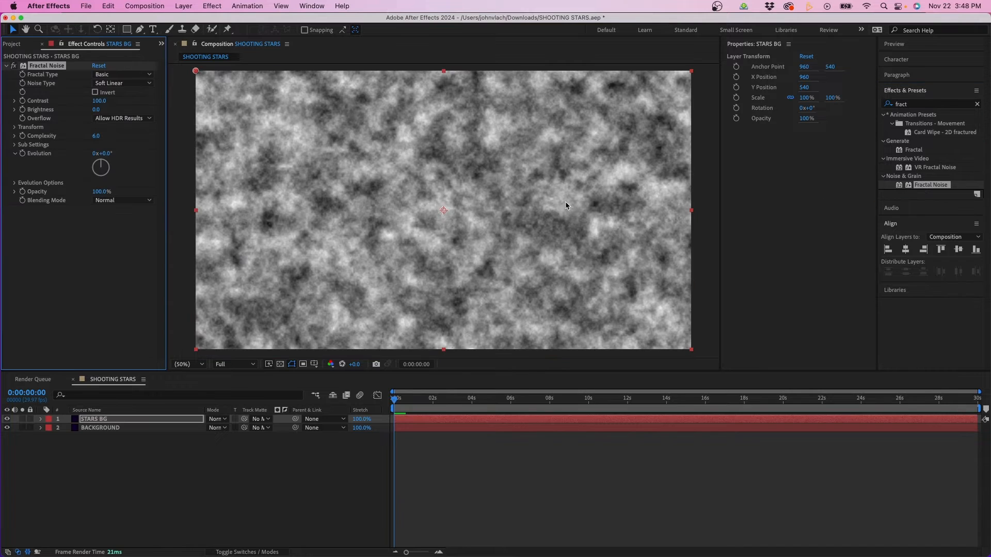
- Set the noise's Fractal Type to Turbulent Basic, with Contrast 400 and Brightness -360
{"action": "left_click", "coordinate": [114, 75]}
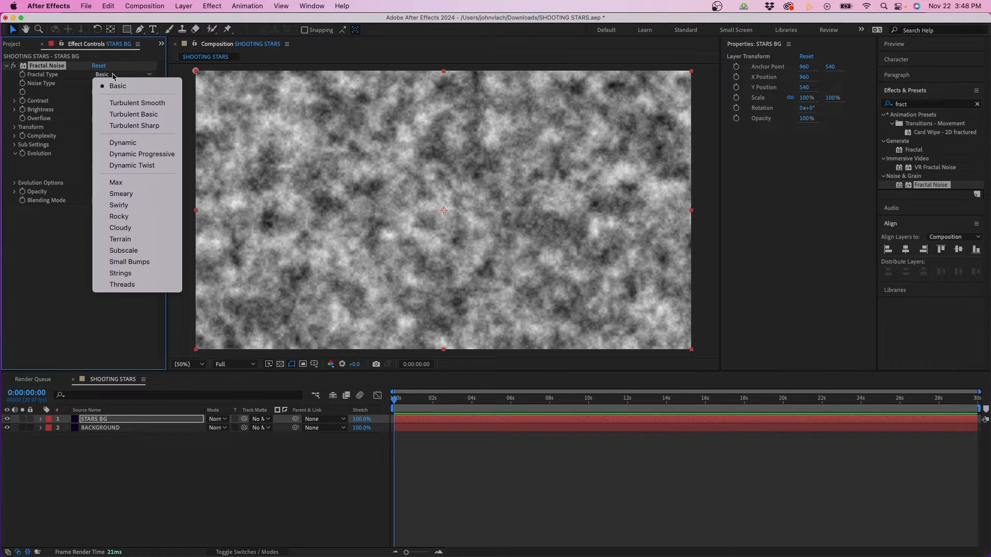
{"action": "left_click", "coordinate": [124, 114]}
{"action": "left_click", "coordinate": [101, 101]}
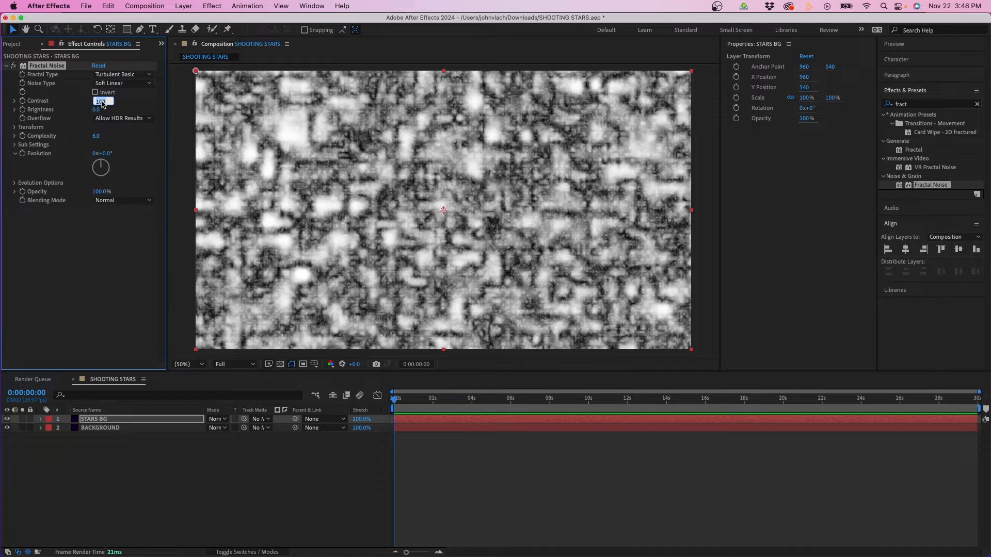
{"action": "type", "text": "400"}
{"action": "key", "text": "Tab"}
{"action": "type", "text": "-360"}
{"action": "key", "text": "Return"}
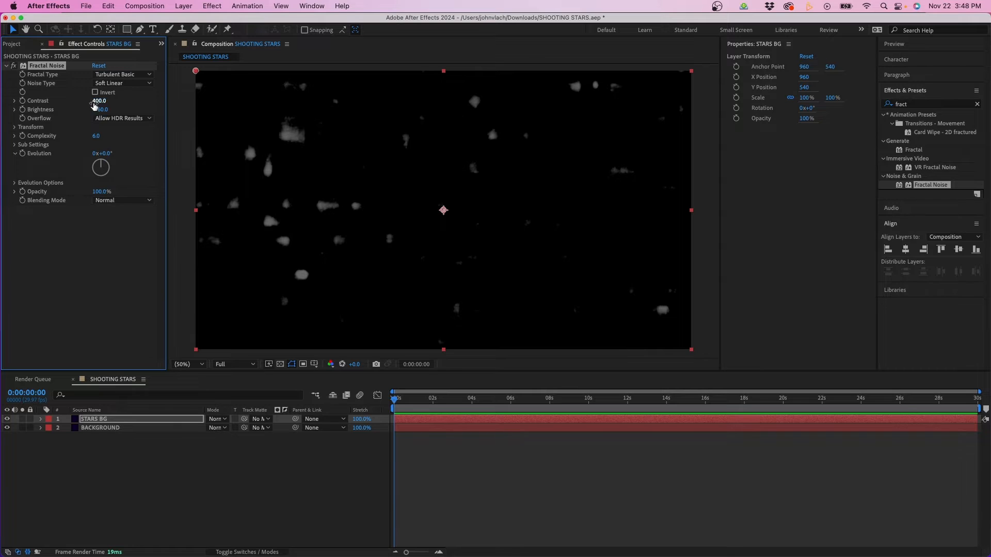
- Set the Fractal Noise Scale in its transform settings to 7
{"action": "left_click", "coordinate": [16, 129]}
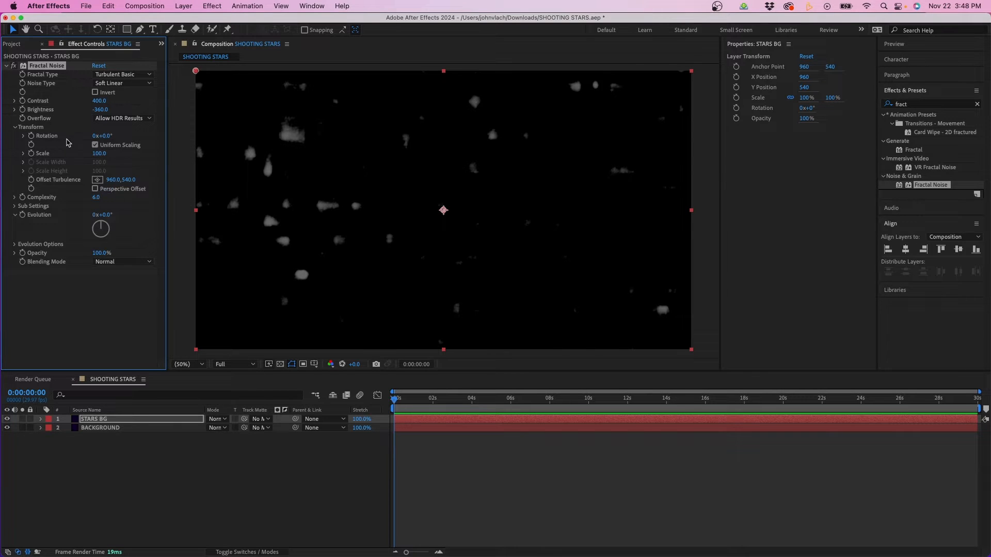
{"action": "left_click", "coordinate": [101, 153]}
{"action": "type", "text": "7"}
{"action": "left_click", "coordinate": [24, 153]}
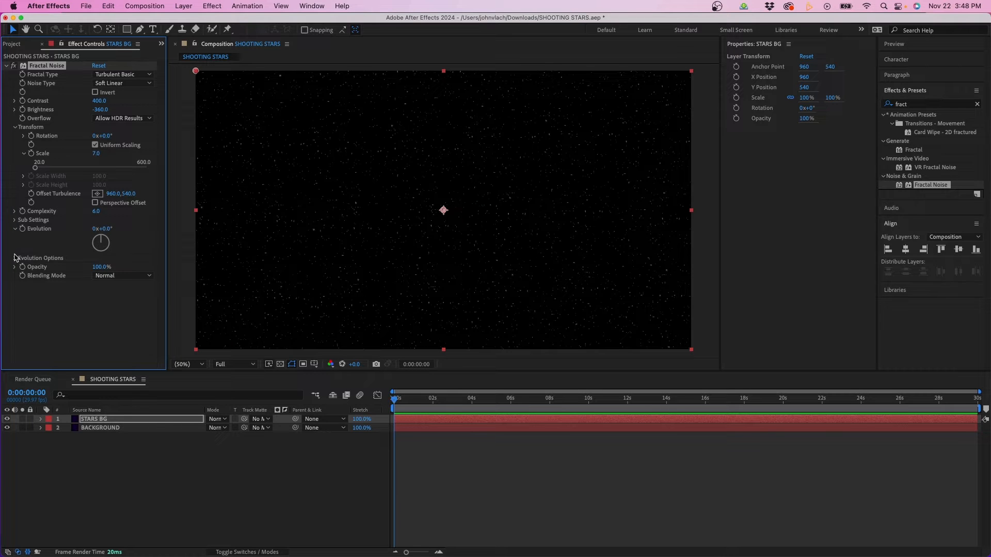
- Enable Cycle Evolution and keyframe Evolution from 0 at the first frame to 10 revolutions at the last frame
{"action": "left_click", "coordinate": [14, 259]}
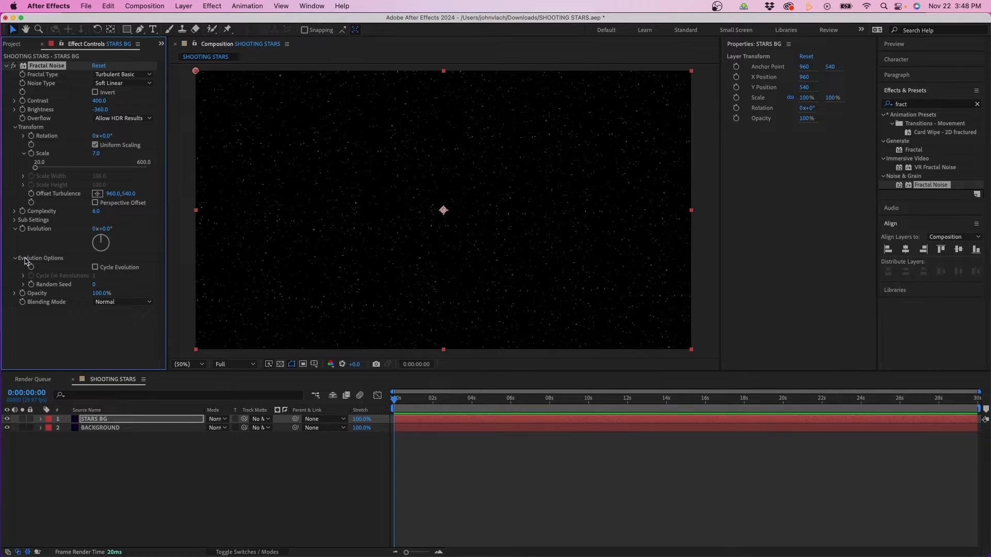
{"action": "left_click", "coordinate": [95, 267]}
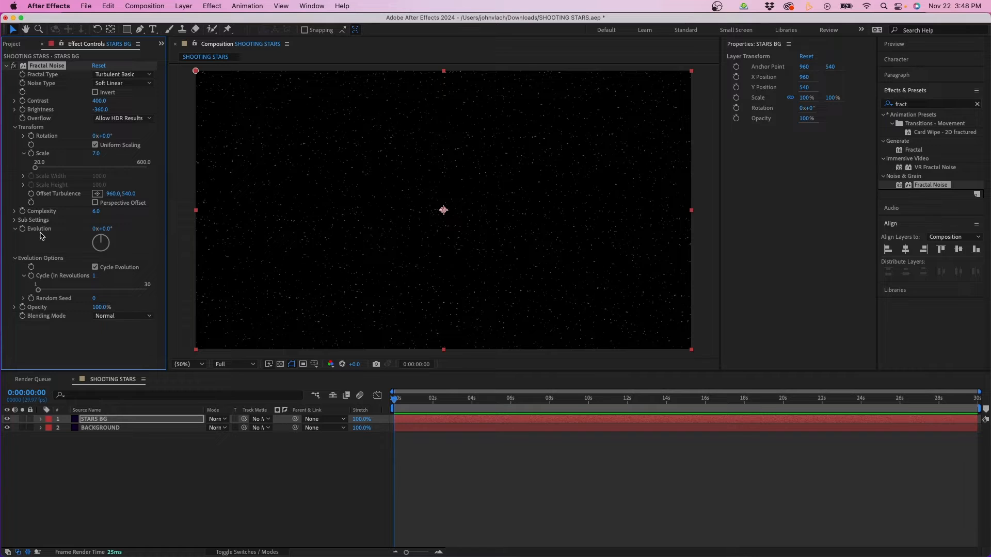
{"action": "left_click", "coordinate": [23, 229]}
{"action": "left_click_drag", "start_coordinate": [418, 401], "coordinate": [977, 400]}
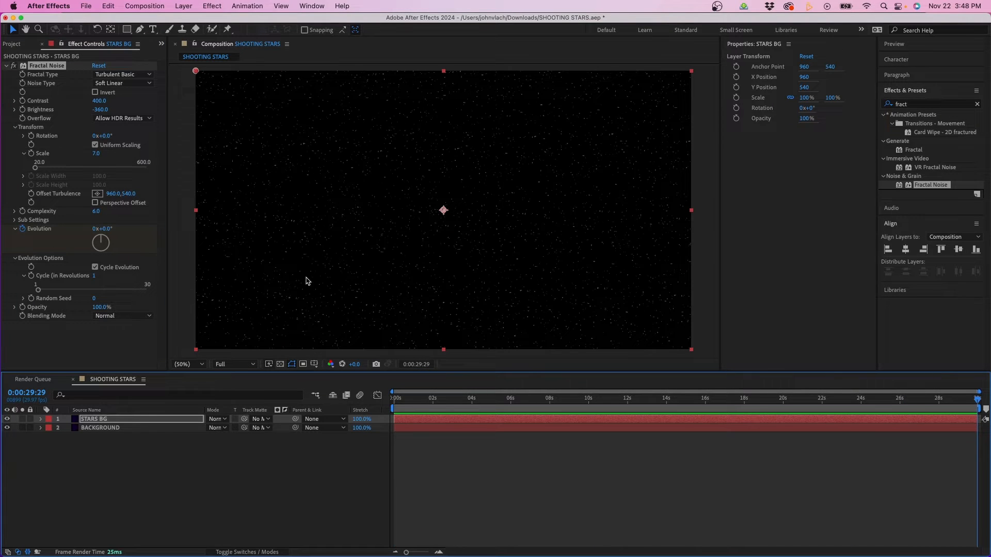
{"action": "left_click", "coordinate": [95, 229]}
{"action": "type", "text": "10"}
{"action": "key", "text": "Return"}
- Play the composition from the beginning to preview the twinkling stars
{"action": "left_click", "coordinate": [266, 491]}
{"action": "key", "text": "Home"}
{"action": "key", "text": "space"}
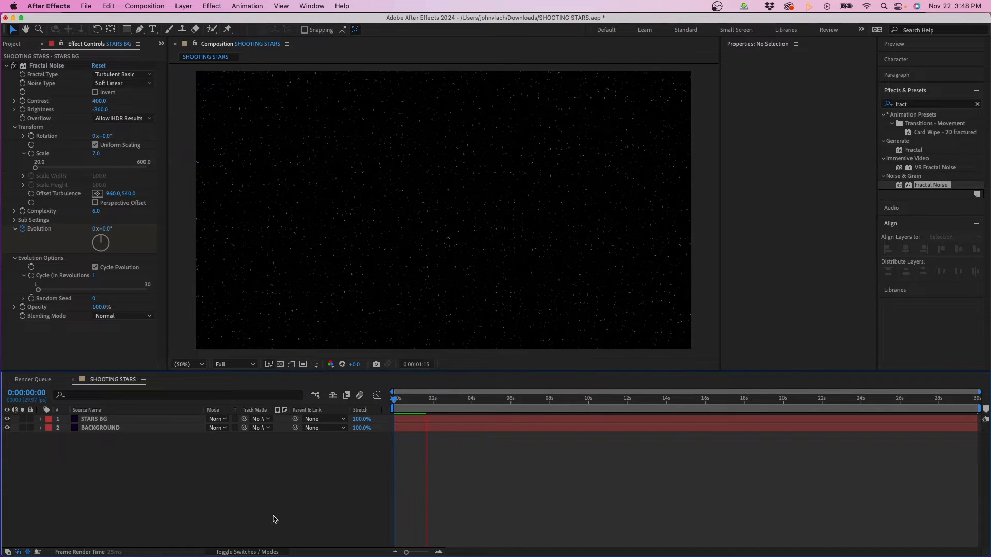
- Duplicate the STARS BG layer and use the upper copy as the luma track matte of the lower copy
{"action": "left_click", "coordinate": [102, 419]}
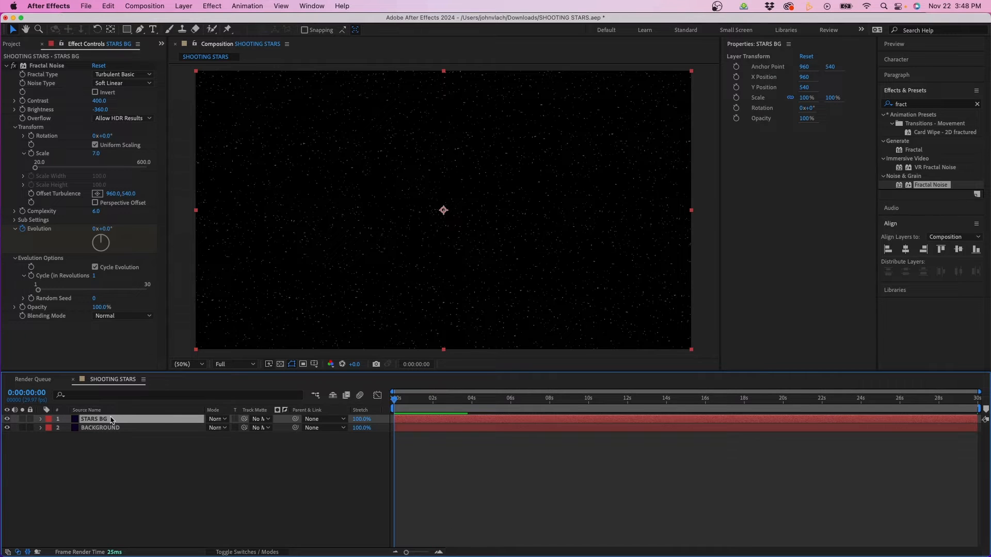
{"action": "key", "text": "super+d"}
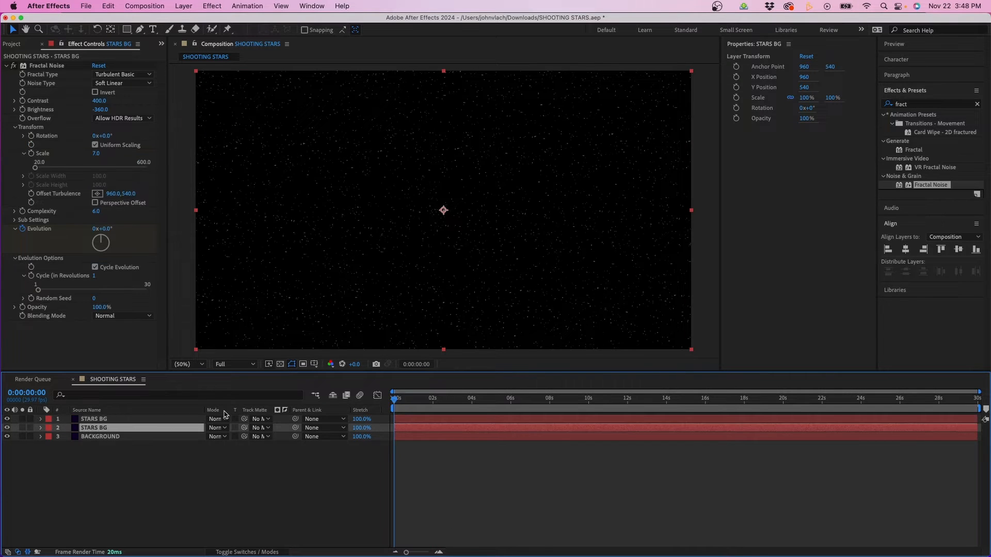
{"action": "left_click_drag", "start_coordinate": [244, 428], "coordinate": [155, 421]}
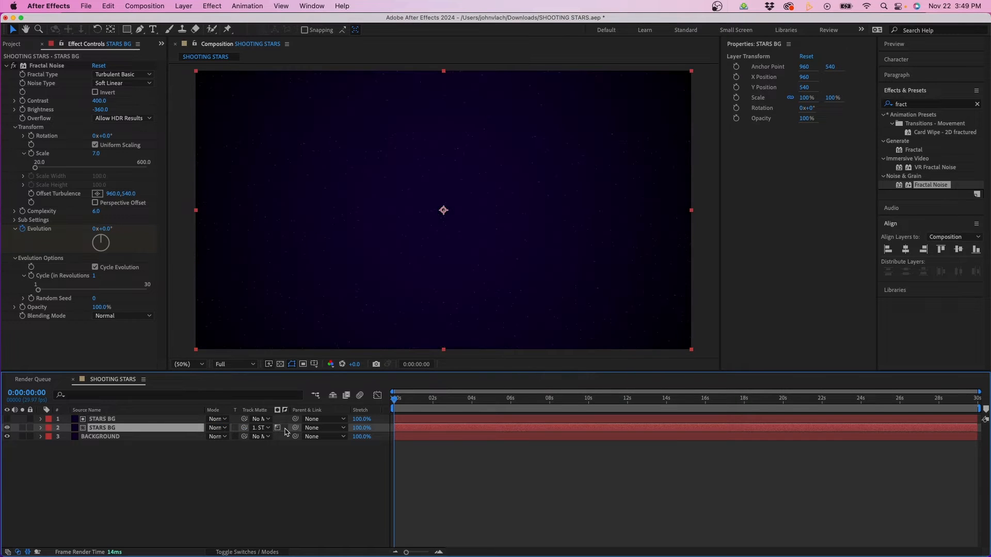
{"action": "left_click", "coordinate": [356, 460]}
{"action": "left_click_drag", "start_coordinate": [395, 400], "coordinate": [458, 398]}
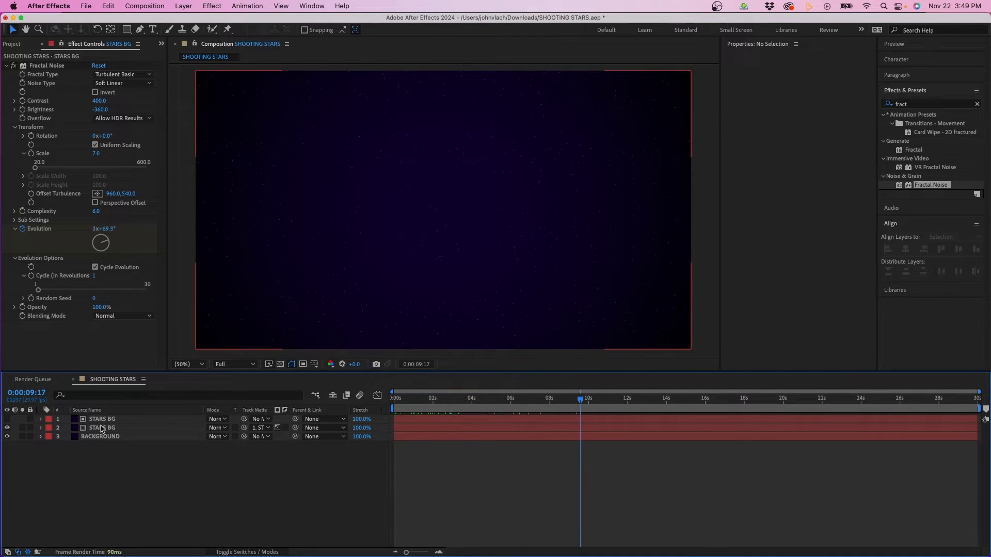
- Pre-compose both STARS BG layers together as STARS OVERLAY PRE-COMP
{"action": "left_click", "coordinate": [102, 419]}
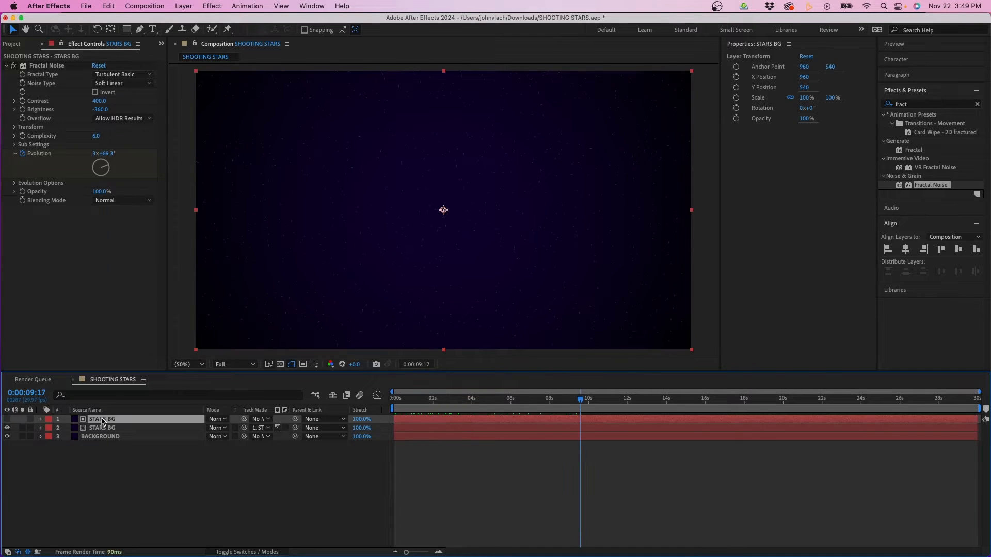
{"action": "left_click", "coordinate": [103, 429], "text": "shift"}
{"action": "right_click", "coordinate": [103, 428]}
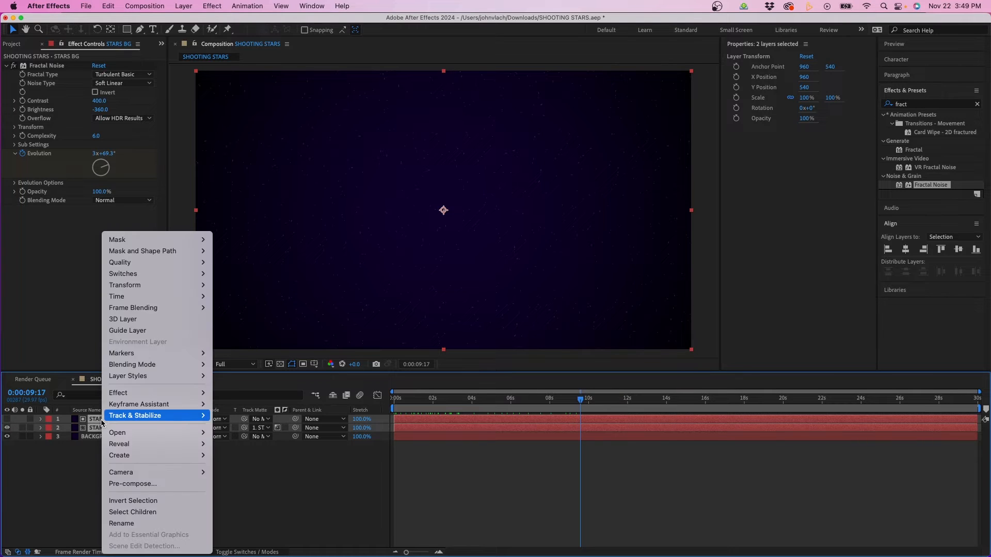
{"action": "mouse_move", "coordinate": [111, 422]}
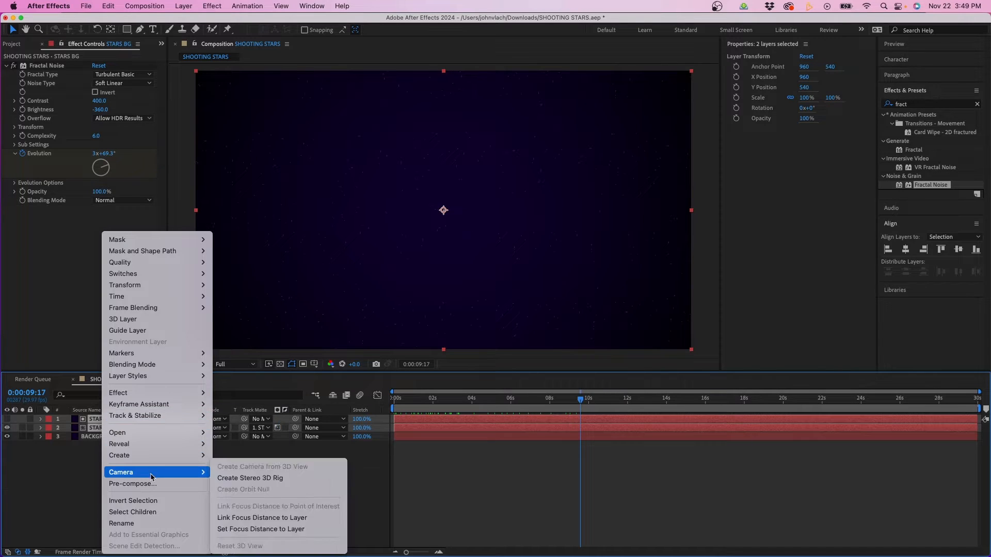
{"action": "left_click", "coordinate": [201, 485]}
{"action": "type", "text": "STARS OVERLAY PRE-COMP"}
{"action": "key", "text": "Return"}
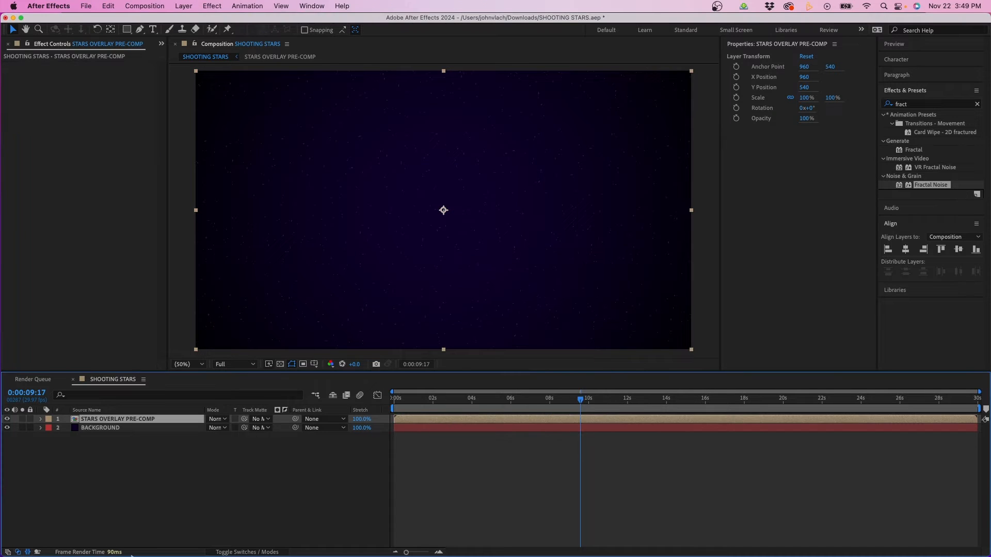
- Duplicate the STARS OVERLAY PRE-COMP layer twice to intensify the star field
{"action": "key", "text": "super+d"}
{"action": "key", "text": "super+d"}
{"action": "left_click", "coordinate": [148, 526]}
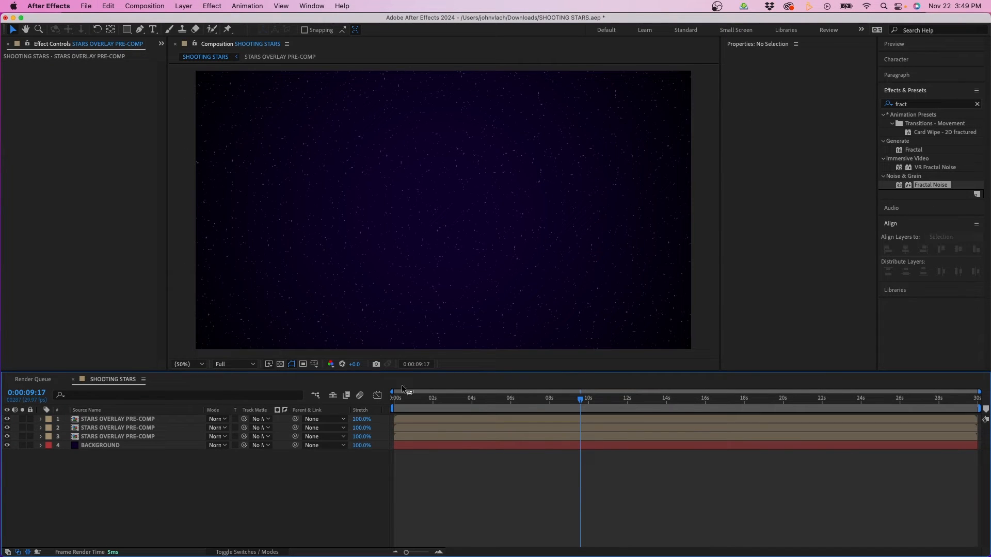
- Preview the stacked star layers from the first frame of the composition
{"action": "left_click_drag", "start_coordinate": [473, 399], "coordinate": [394, 399]}
{"action": "key", "text": "space"}
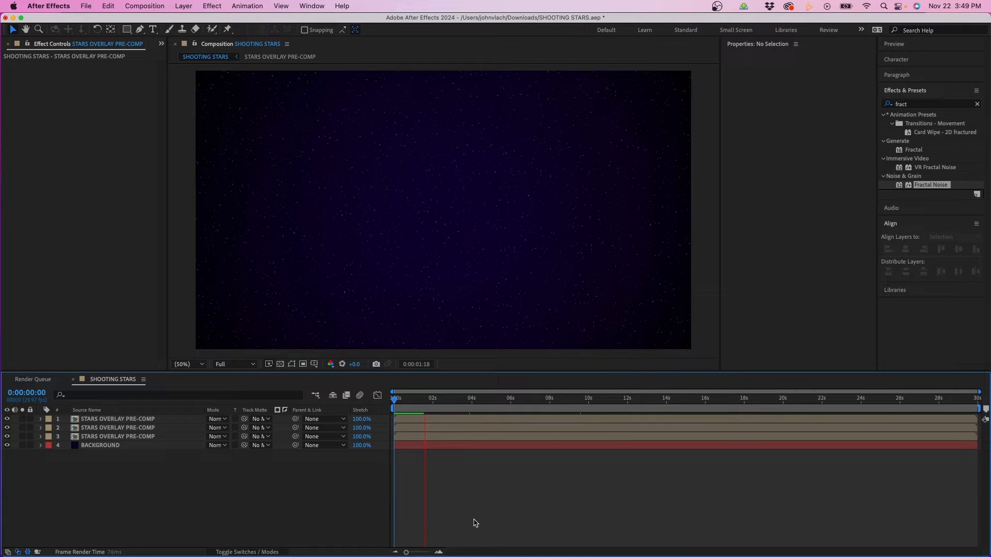
{"action": "key", "text": "space"}
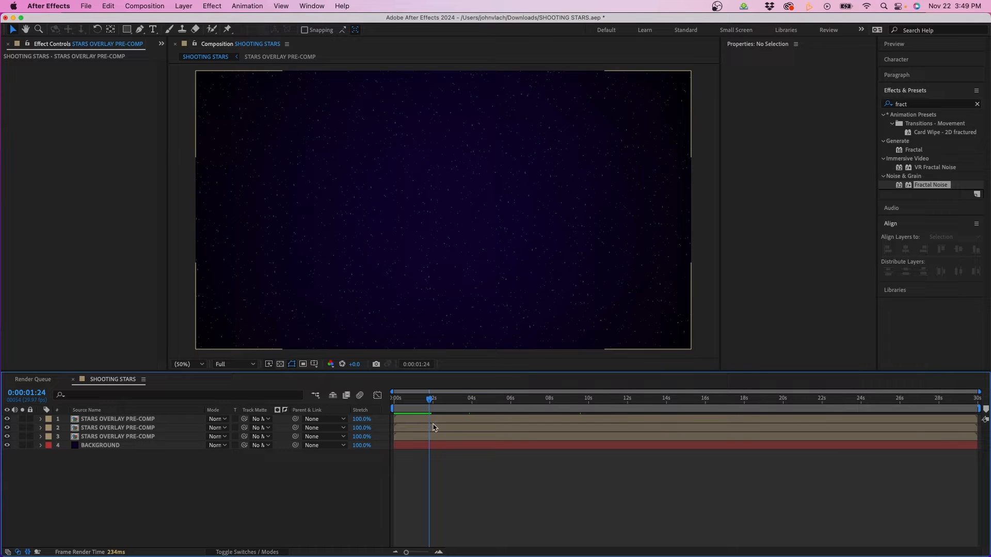
- Create a composition-sized solid layer named SHOOTING STARS at 1920 x 1080 px
{"action": "left_click", "coordinate": [184, 5]}
{"action": "mouse_move", "coordinate": [194, 21]}
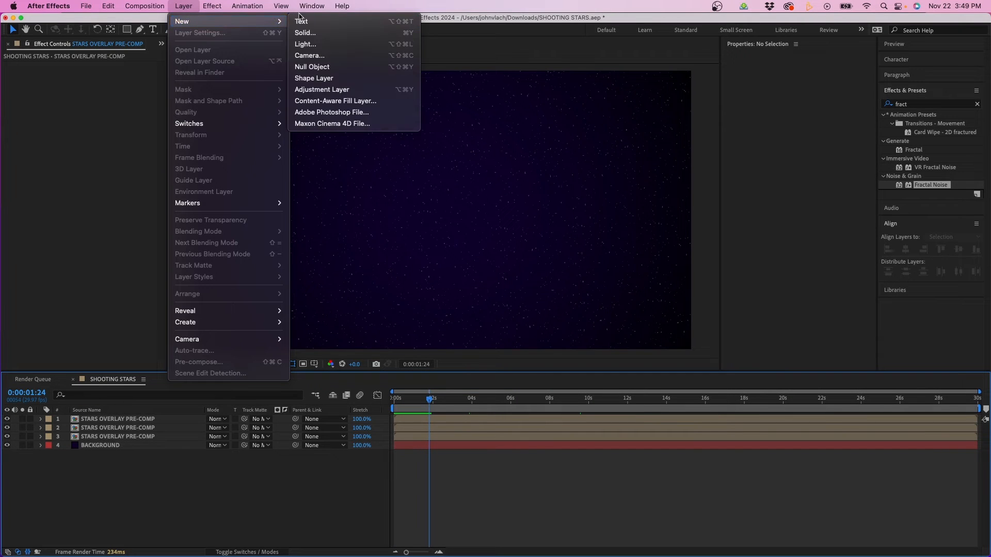
{"action": "left_click", "coordinate": [305, 33]}
{"action": "type", "text": "SHOOTING STARS"}
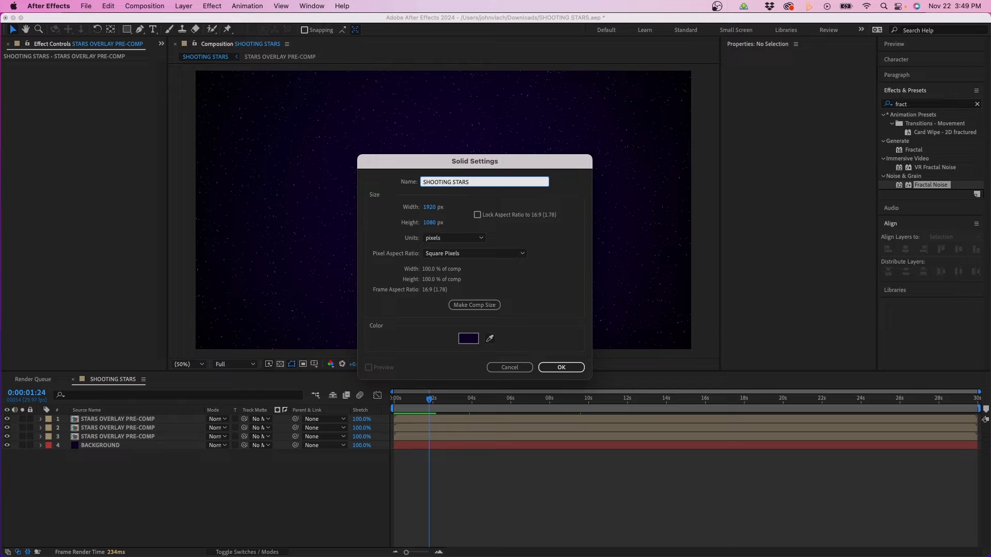
{"action": "left_click", "coordinate": [474, 305]}
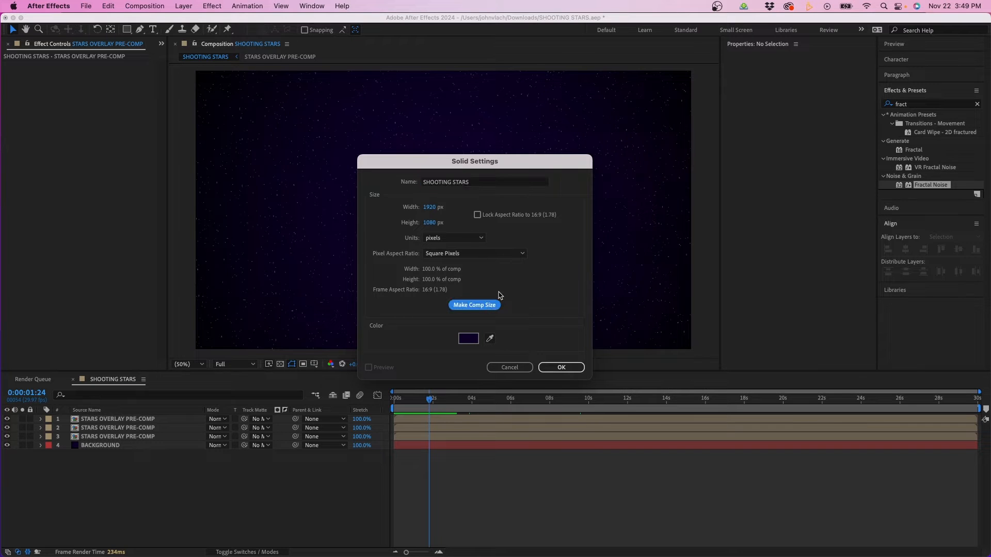
{"action": "left_click", "coordinate": [561, 368]}
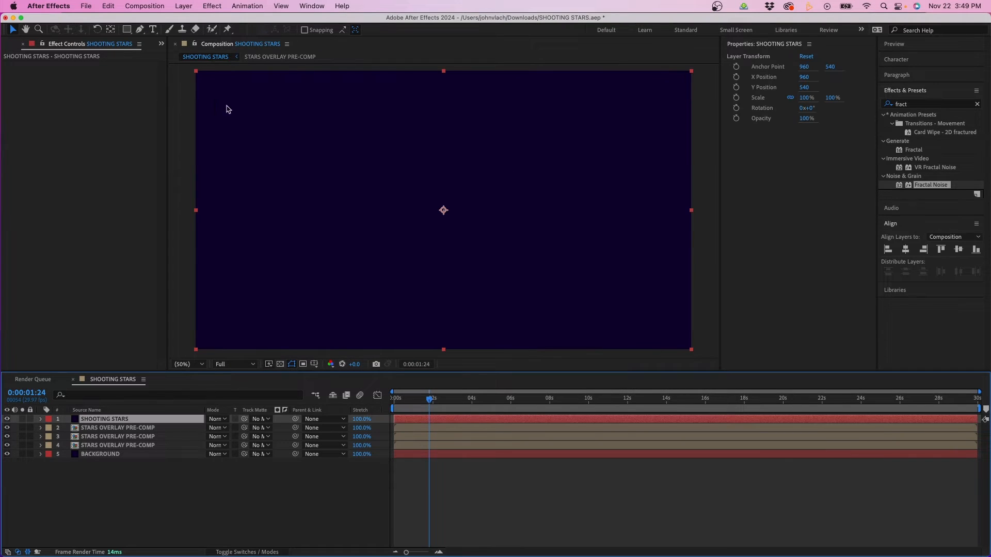
- Apply the Video Copilot Saber effect to the SHOOTING STARS layer
{"action": "left_click", "coordinate": [216, 7]}
{"action": "mouse_move", "coordinate": [283, 341]}
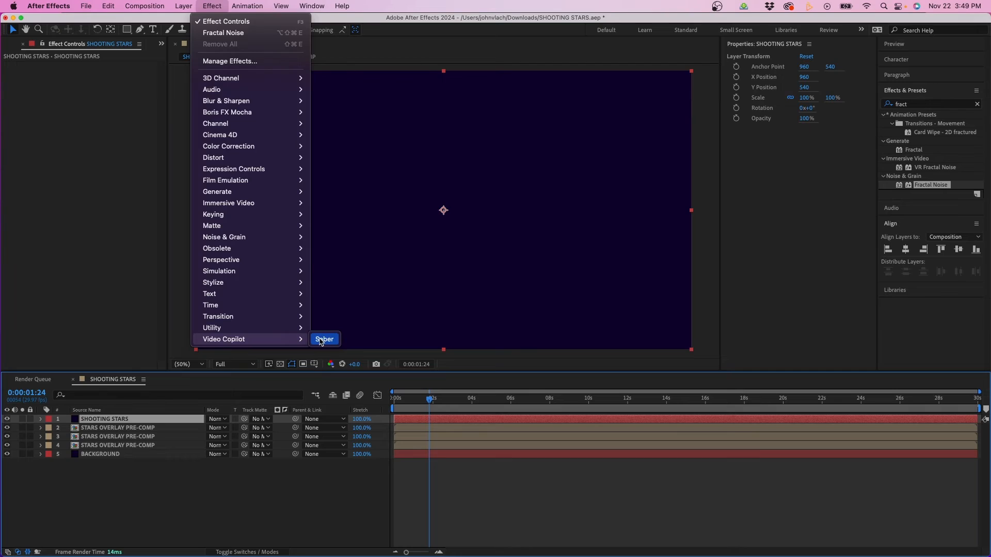
{"action": "left_click", "coordinate": [320, 339]}
{"action": "left_click", "coordinate": [286, 467]}
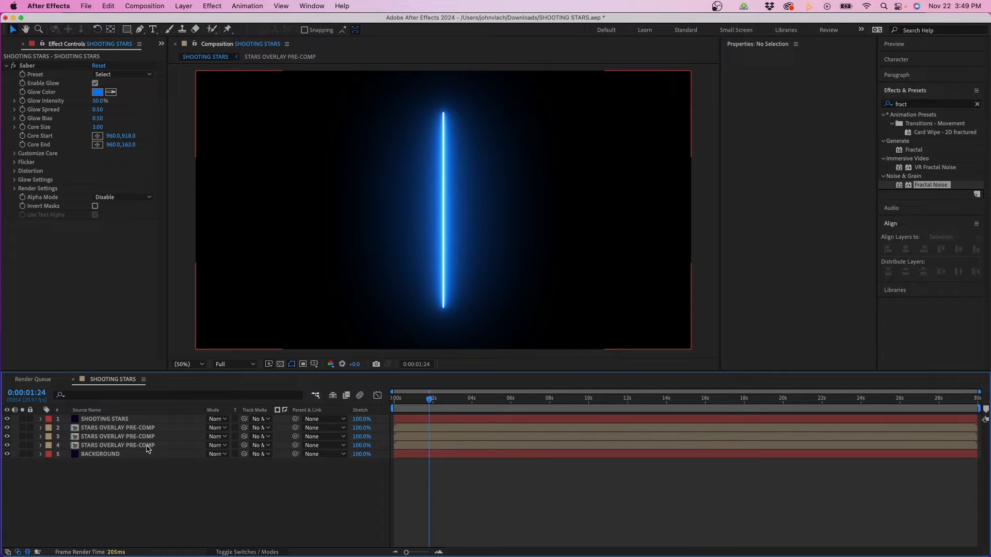
- Draw a short diagonal two-point mask path with the Pen tool in the frame's upper-left area on the SHOOTING STARS layer
{"action": "left_click", "coordinate": [129, 420]}
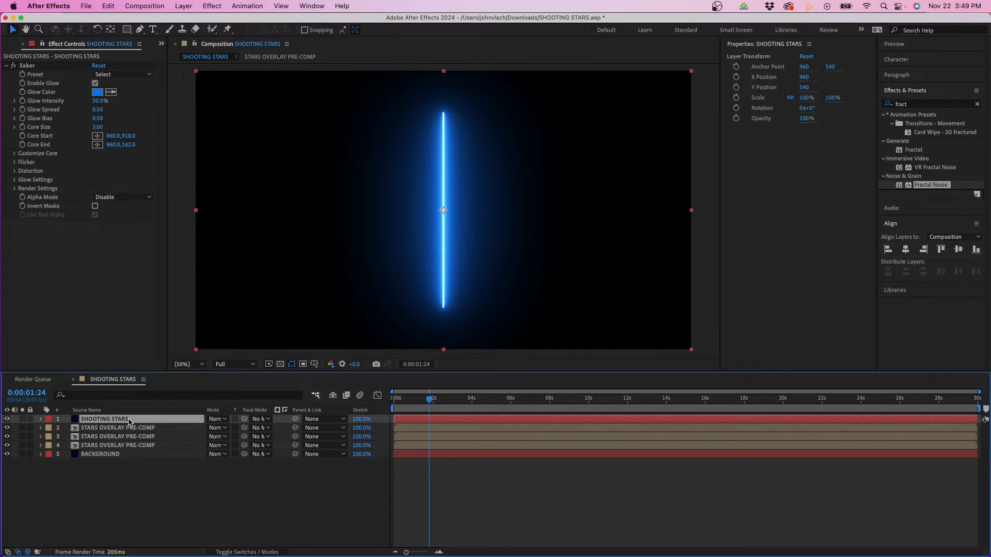
{"action": "left_click", "coordinate": [140, 29]}
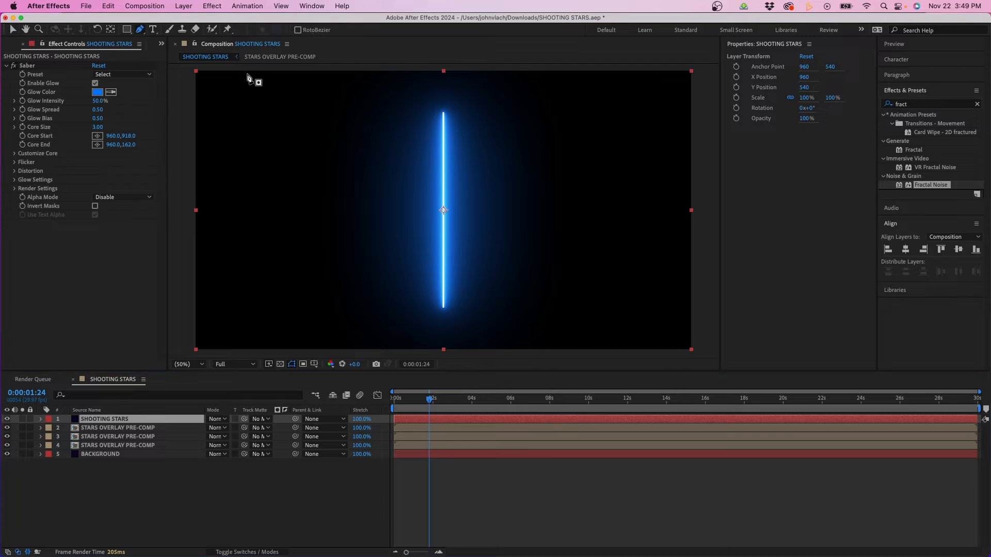
{"action": "left_click", "coordinate": [299, 102]}
{"action": "left_click", "coordinate": [243, 139]}
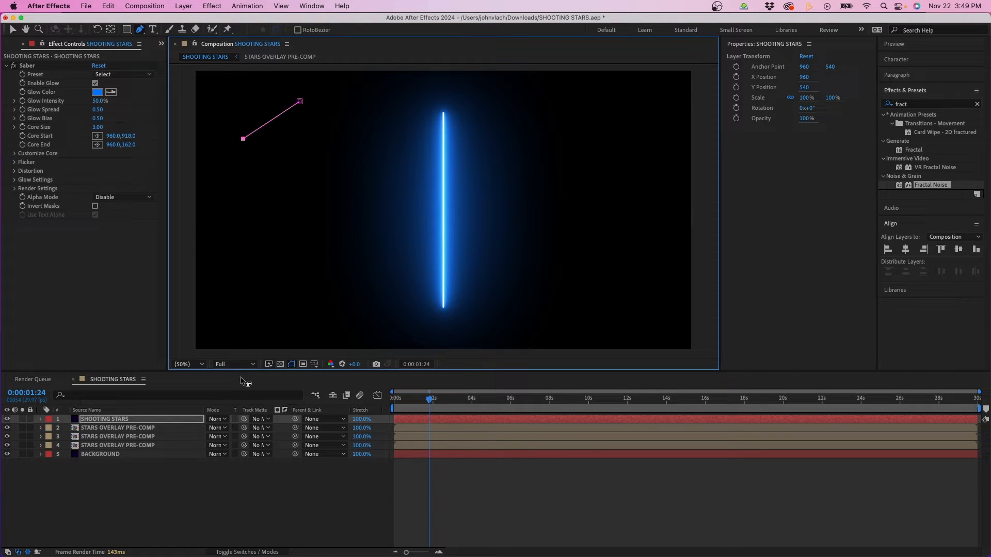
{"action": "left_click", "coordinate": [216, 488]}
{"action": "left_click", "coordinate": [102, 411]}
{"action": "left_click", "coordinate": [104, 419]}
{"action": "left_click", "coordinate": [102, 411]}
{"action": "left_click", "coordinate": [103, 419]}
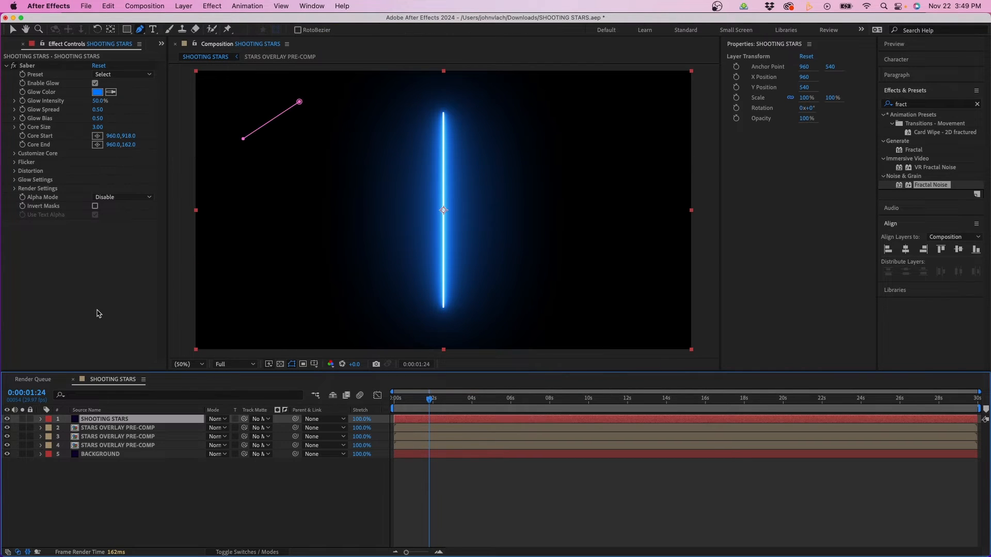
- Set Saber's Core Type to Layer Masks and its Preset to Thin
{"action": "left_click", "coordinate": [15, 155]}
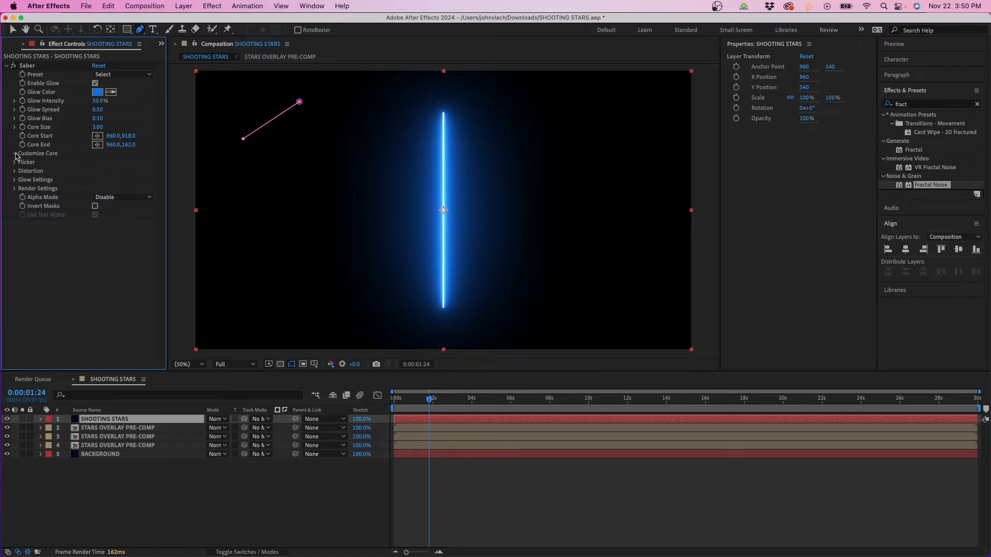
{"action": "left_click", "coordinate": [15, 154]}
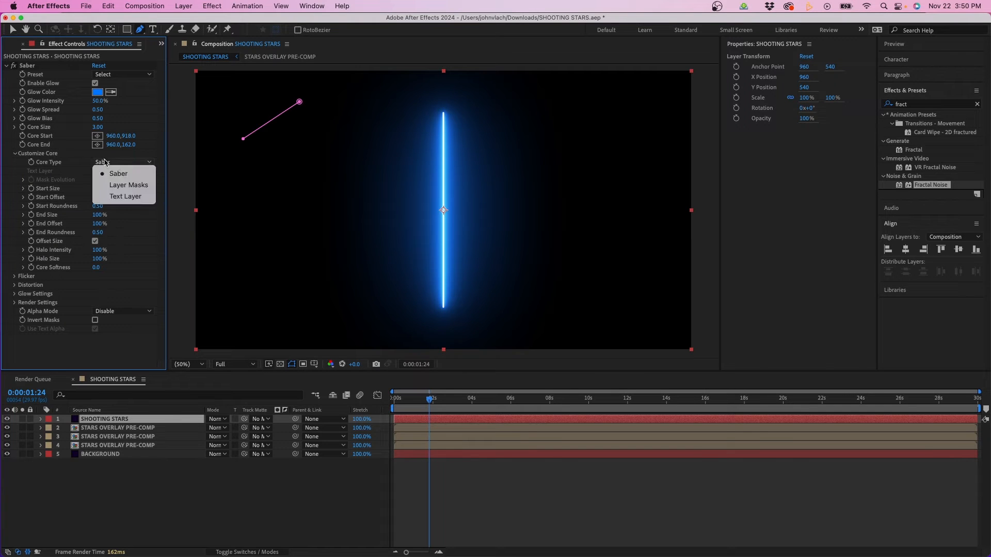
{"action": "left_click", "coordinate": [127, 185]}
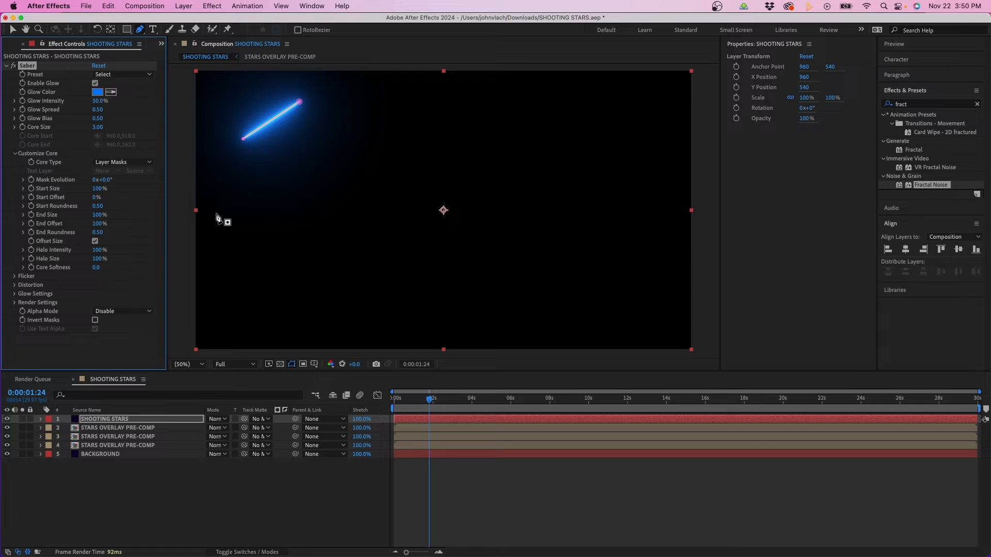
{"action": "left_click", "coordinate": [111, 76]}
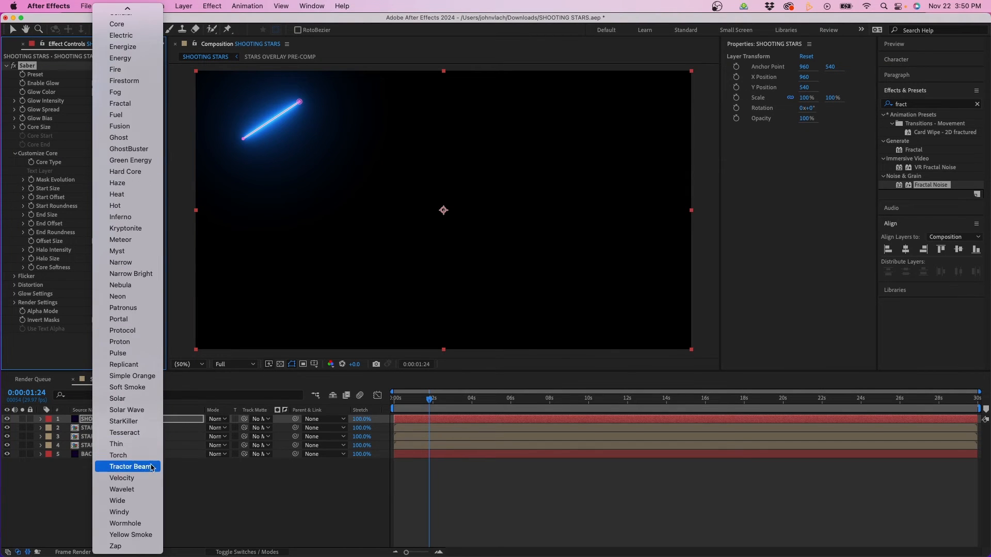
{"action": "left_click", "coordinate": [129, 505]}
- Set the Saber Glow Color to light purple D0ADF8
{"action": "left_click", "coordinate": [98, 92]}
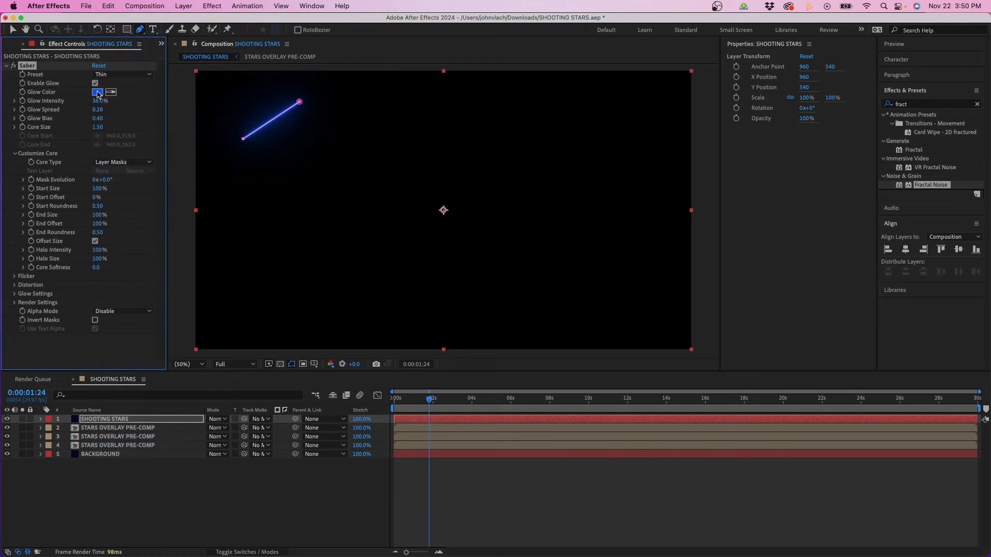
{"action": "left_click", "coordinate": [682, 220]}
{"action": "mouse_move", "coordinate": [657, 244]}
{"action": "left_mouse_down"}
{"action": "mouse_move", "coordinate": [593, 239]}
{"action": "mouse_move", "coordinate": [572, 200]}
{"action": "left_mouse_up"}
{"action": "left_click_drag", "start_coordinate": [684, 221], "coordinate": [683, 227]}
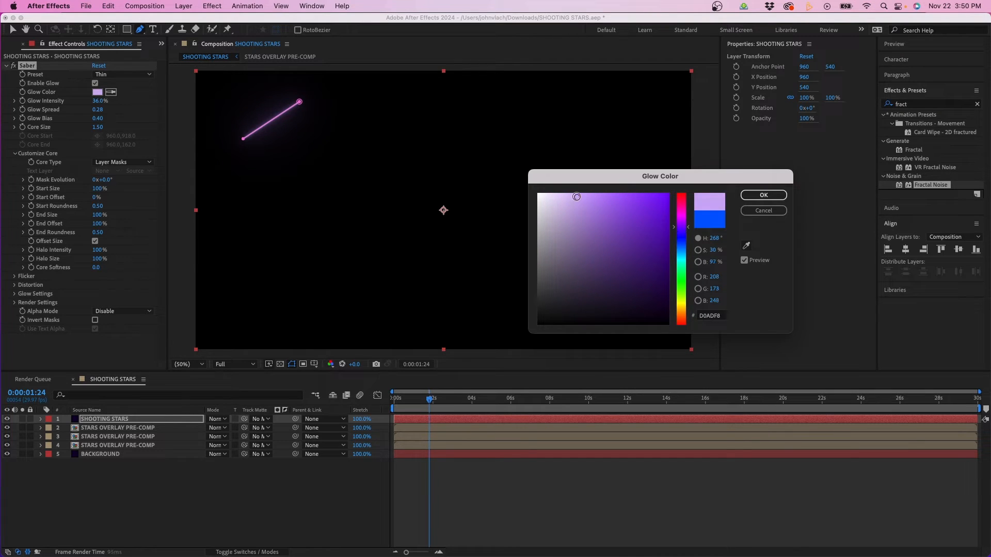
{"action": "left_click", "coordinate": [757, 196]}
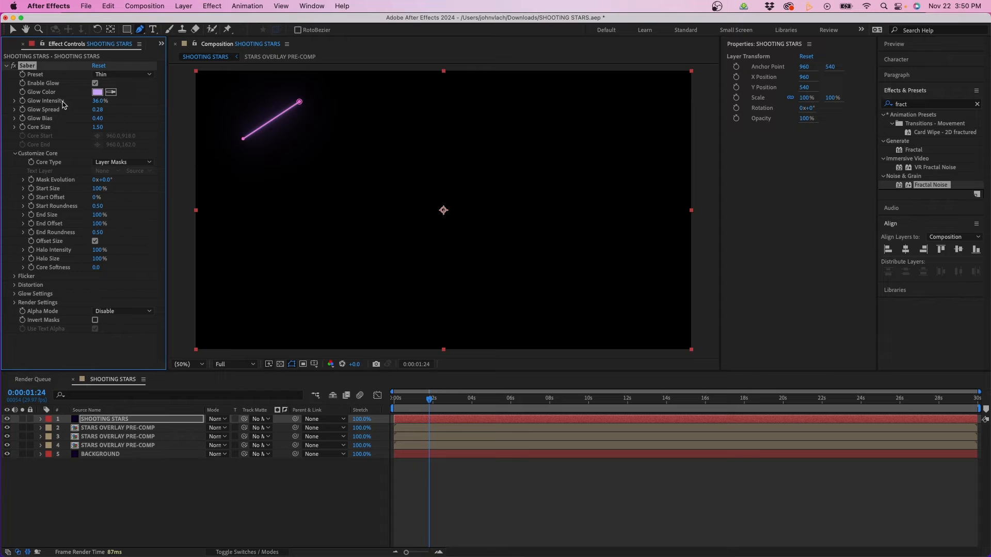
- Set Composite Settings to Transparent in Saber's Render Settings
{"action": "left_click", "coordinate": [15, 304]}
{"action": "scroll", "coordinate": [16, 307], "scroll_direction": "down", "scroll_amount": 1}
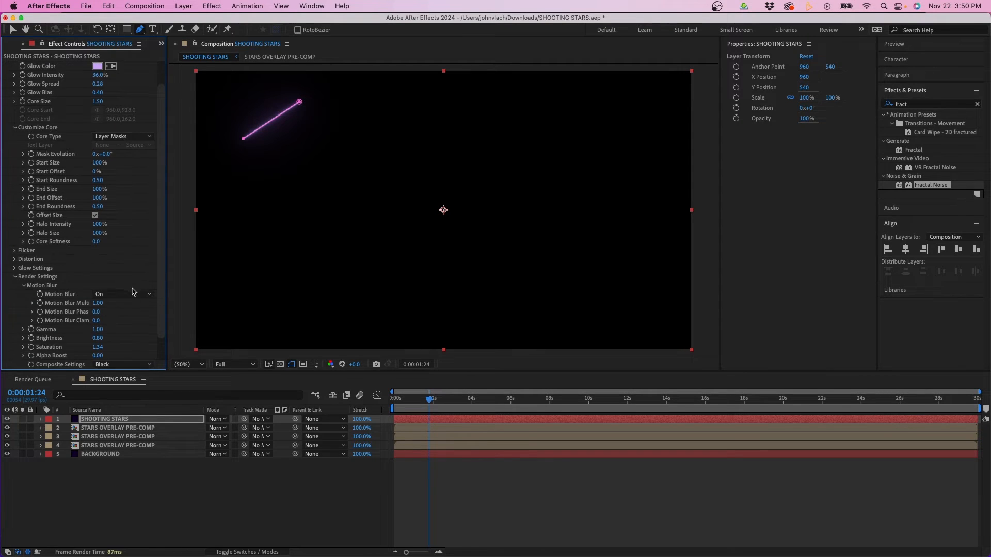
{"action": "scroll", "coordinate": [133, 291], "scroll_direction": "down", "scroll_amount": 1}
{"action": "left_click", "coordinate": [127, 340]}
{"action": "left_click", "coordinate": [128, 350]}
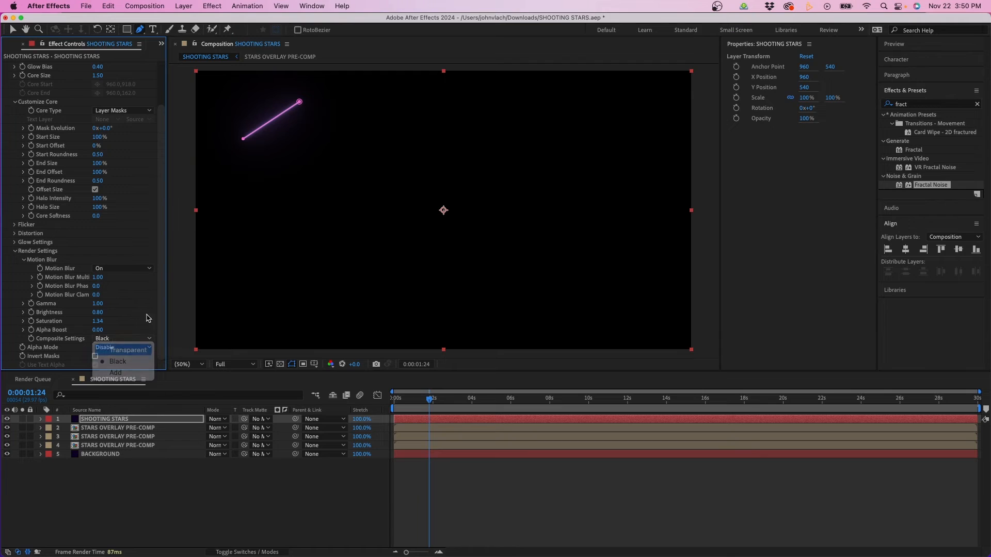
{"action": "scroll", "coordinate": [157, 179], "scroll_direction": "up", "scroll_amount": 2}
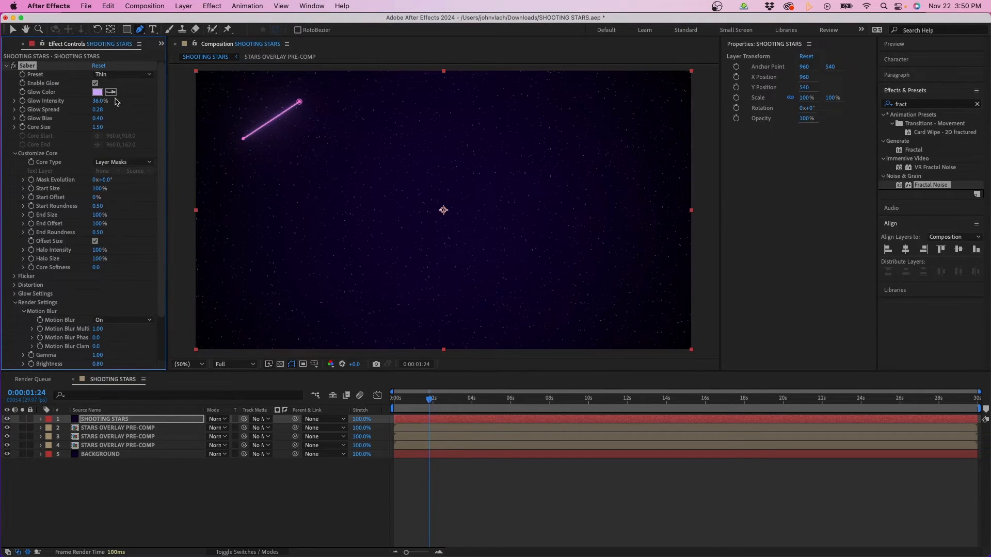
- Shift the Saber Glow Color toward blue, to BFADF8
{"action": "left_click", "coordinate": [98, 92]}
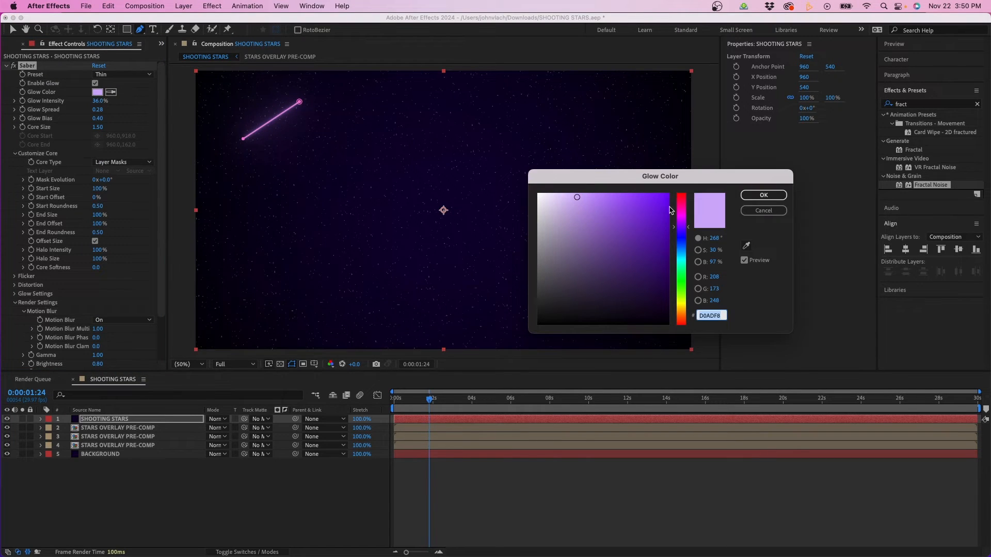
{"action": "left_click", "coordinate": [684, 231]}
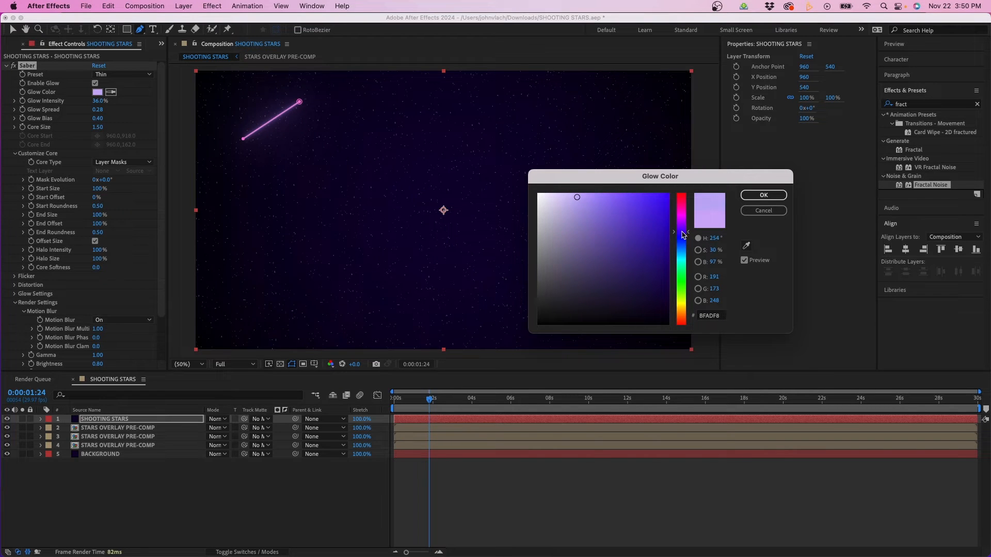
{"action": "left_click", "coordinate": [764, 195]}
{"action": "left_click", "coordinate": [237, 472]}
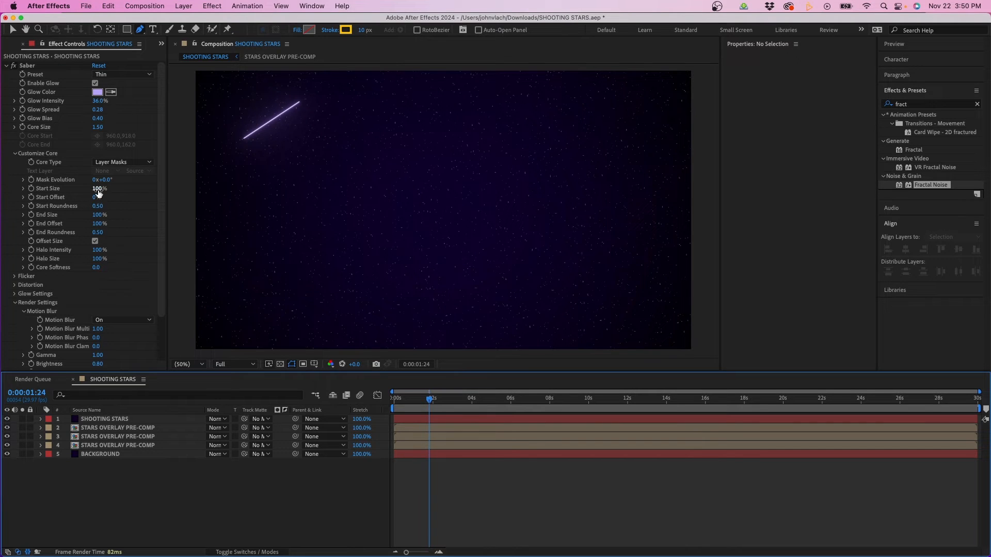
- Taper the Saber streak by setting Start Size to 0% and End Size to 200%
{"action": "left_click_drag", "start_coordinate": [99, 191], "coordinate": [78, 191]}
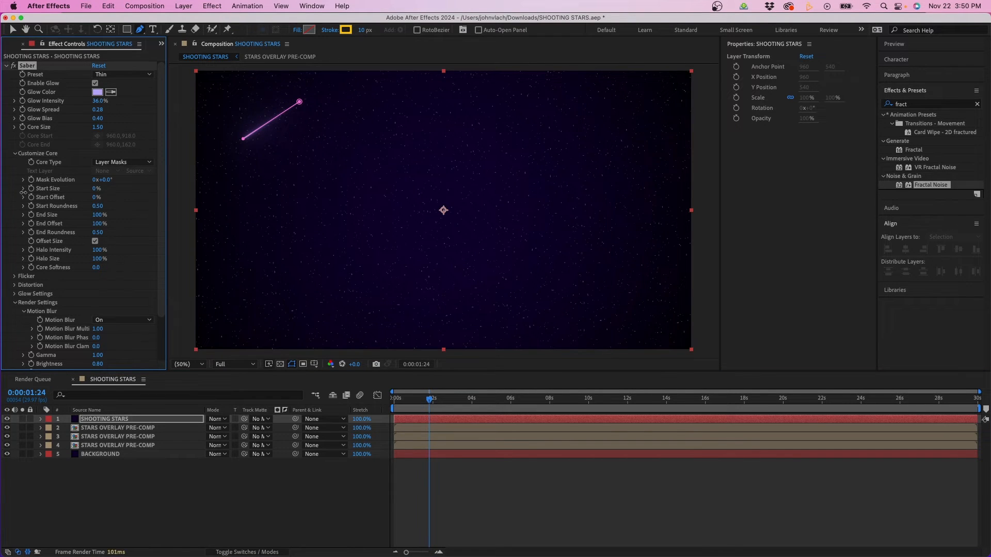
{"action": "left_click_drag", "start_coordinate": [98, 216], "coordinate": [151, 212]}
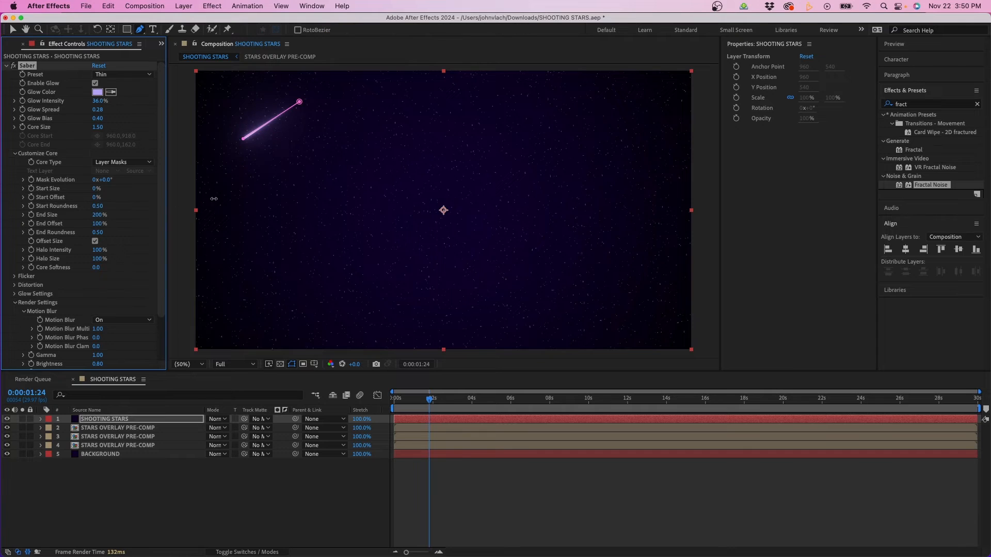
{"action": "left_click", "coordinate": [244, 494]}
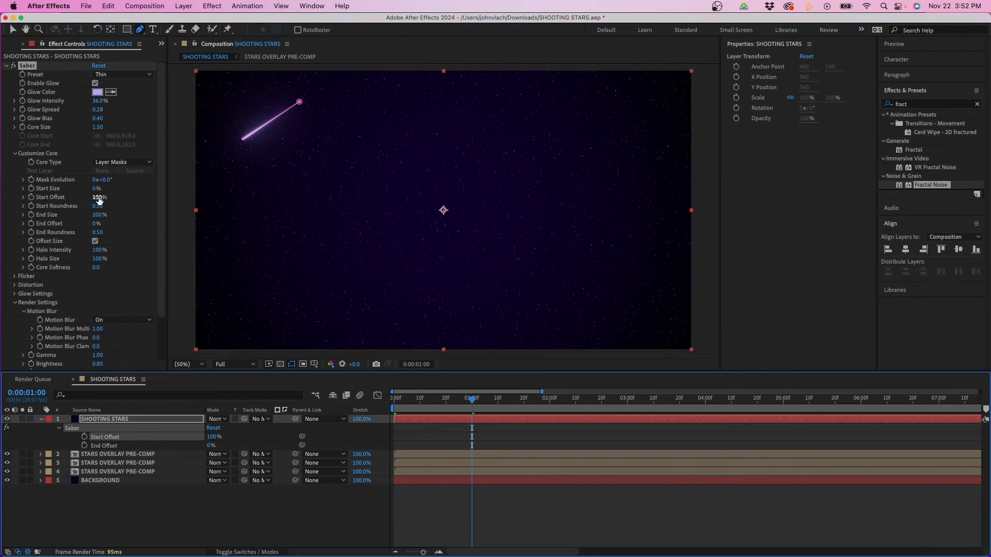
- Keyframe Saber's Start Offset from 0% at the start of the timeline to 100% at 1 second
{"action": "mouse_move", "coordinate": [98, 199]}
{"action": "left_mouse_down"}
{"action": "mouse_move", "coordinate": [42, 211]}
{"action": "mouse_move", "coordinate": [151, 193]}
{"action": "mouse_move", "coordinate": [83, 202]}
{"action": "mouse_move", "coordinate": [125, 191]}
{"action": "left_mouse_up"}
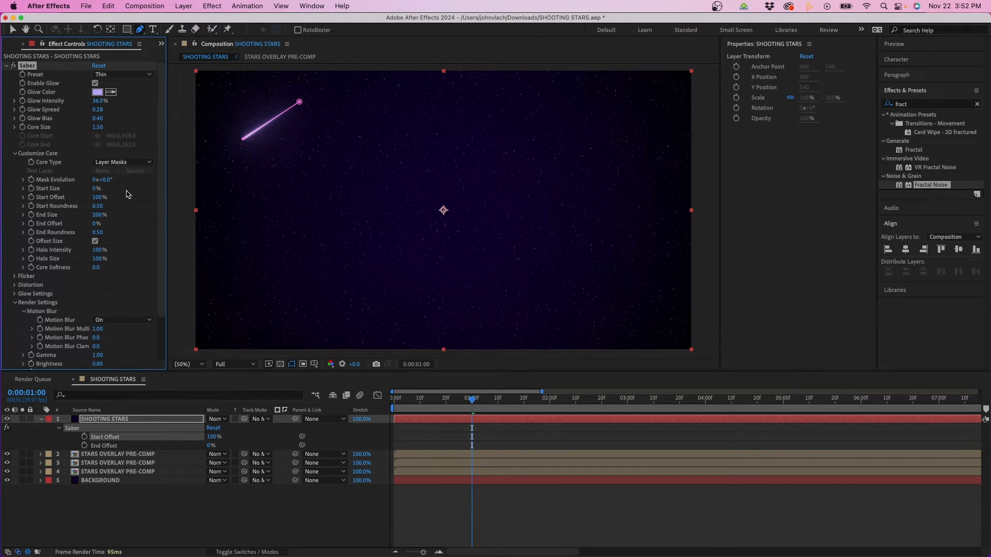
{"action": "left_click", "coordinate": [31, 197]}
{"action": "left_click_drag", "start_coordinate": [451, 400], "coordinate": [387, 398]}
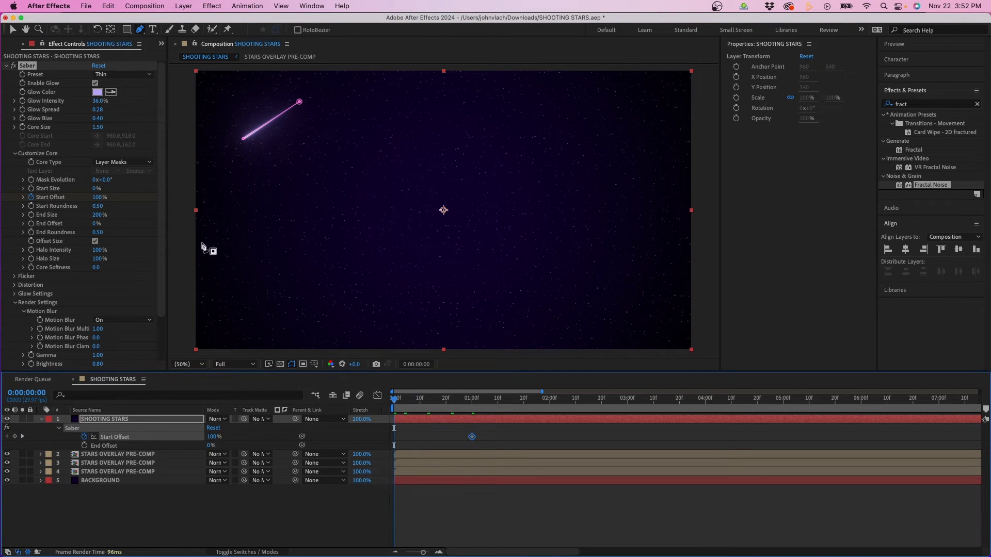
{"action": "left_click_drag", "start_coordinate": [97, 198], "coordinate": [43, 199]}
- Keyframe Saber's End Offset from 0% at frame 15 to 100% at 1 second, and preview the streak
{"action": "mouse_move", "coordinate": [398, 400]}
{"action": "left_mouse_down"}
{"action": "mouse_move", "coordinate": [473, 383]}
{"action": "mouse_move", "coordinate": [500, 396]}
{"action": "mouse_move", "coordinate": [435, 405]}
{"action": "left_mouse_up"}
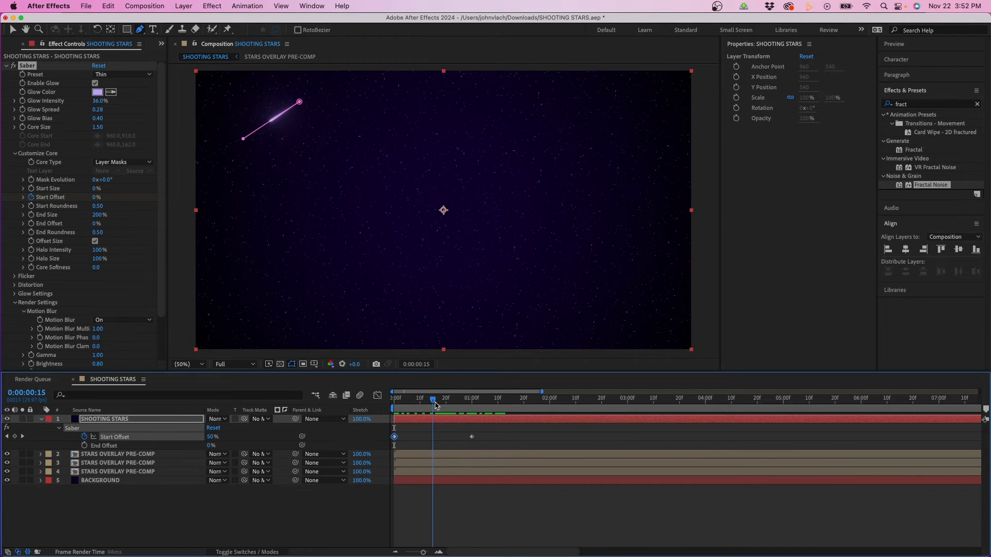
{"action": "left_click", "coordinate": [51, 227]}
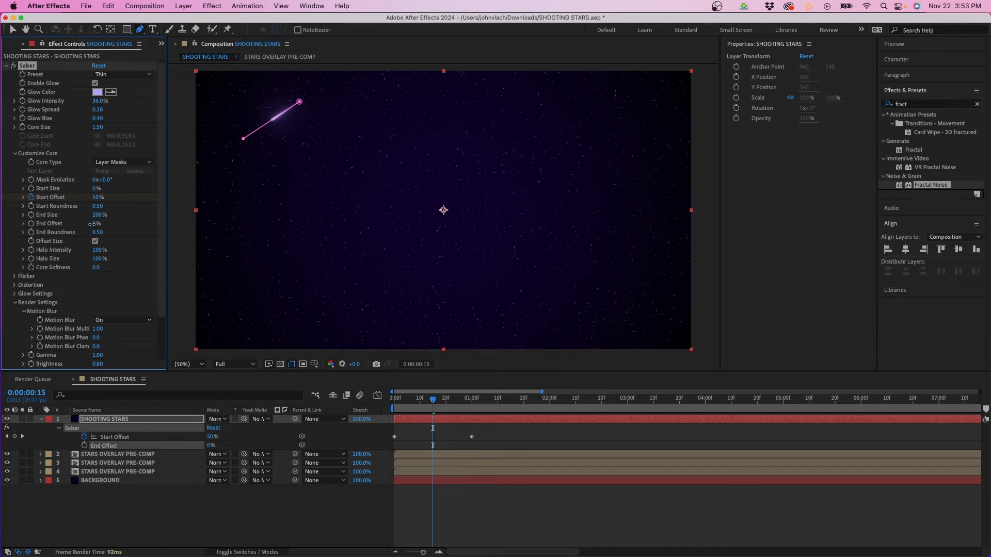
{"action": "left_click", "coordinate": [31, 224]}
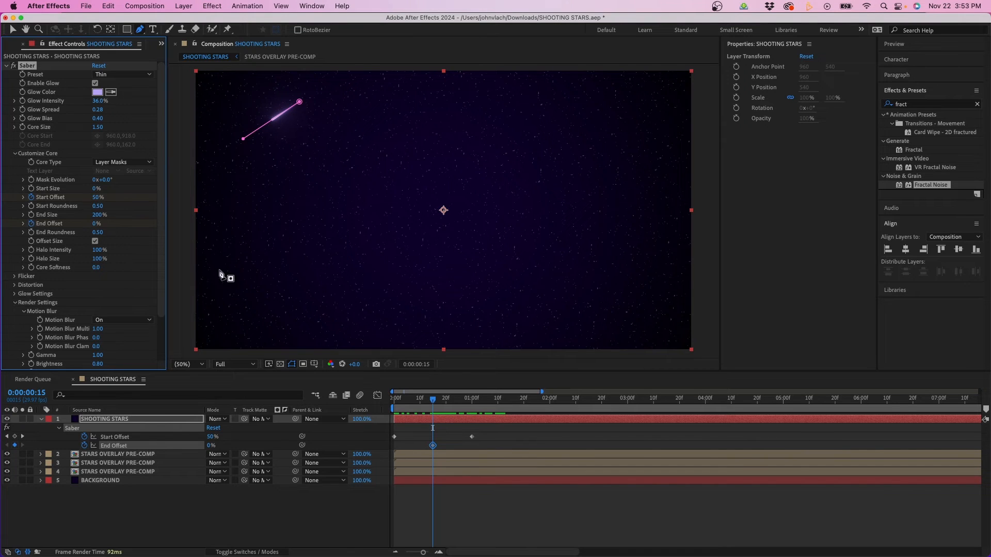
{"action": "left_click", "coordinate": [471, 405]}
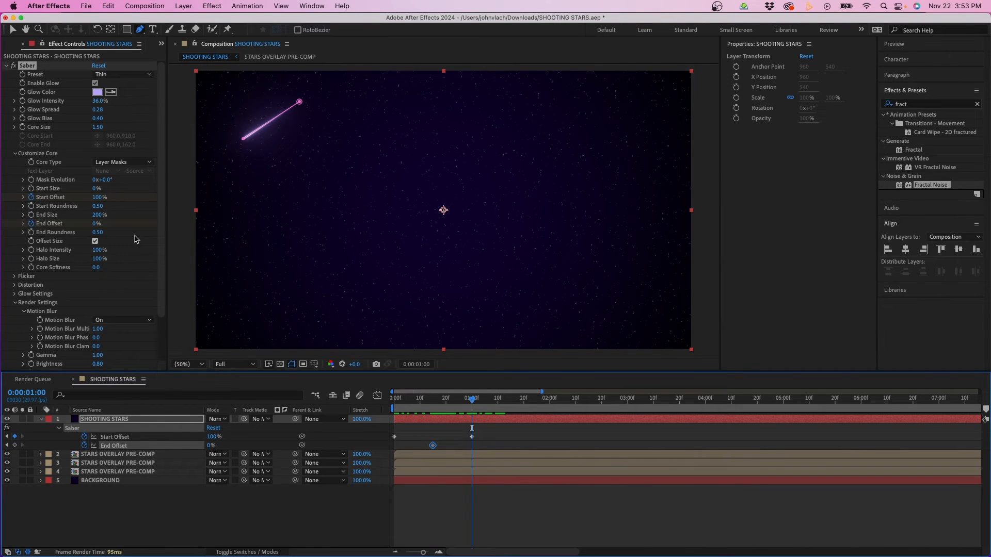
{"action": "left_click_drag", "start_coordinate": [94, 225], "coordinate": [158, 212]}
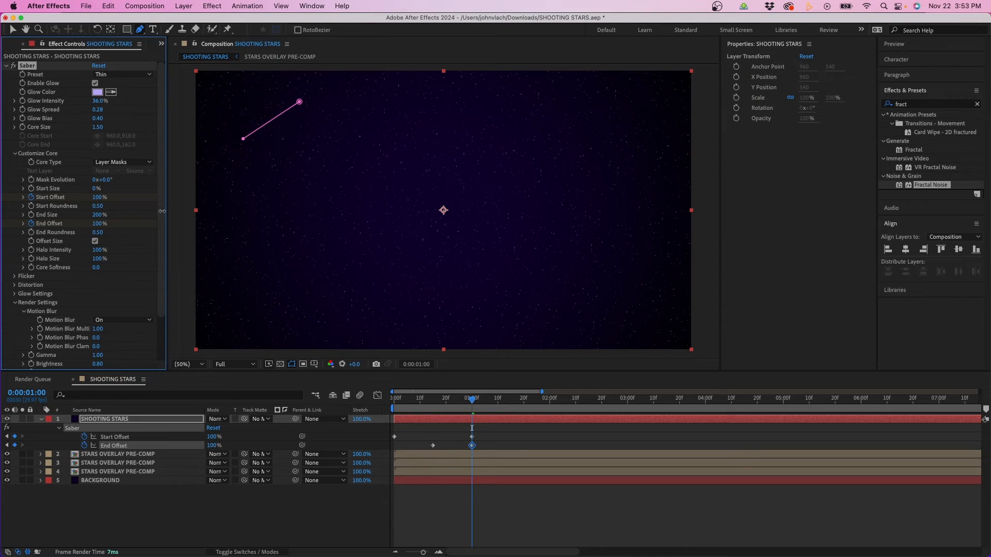
{"action": "left_click_drag", "start_coordinate": [535, 402], "coordinate": [393, 403]}
{"action": "key", "text": "space"}
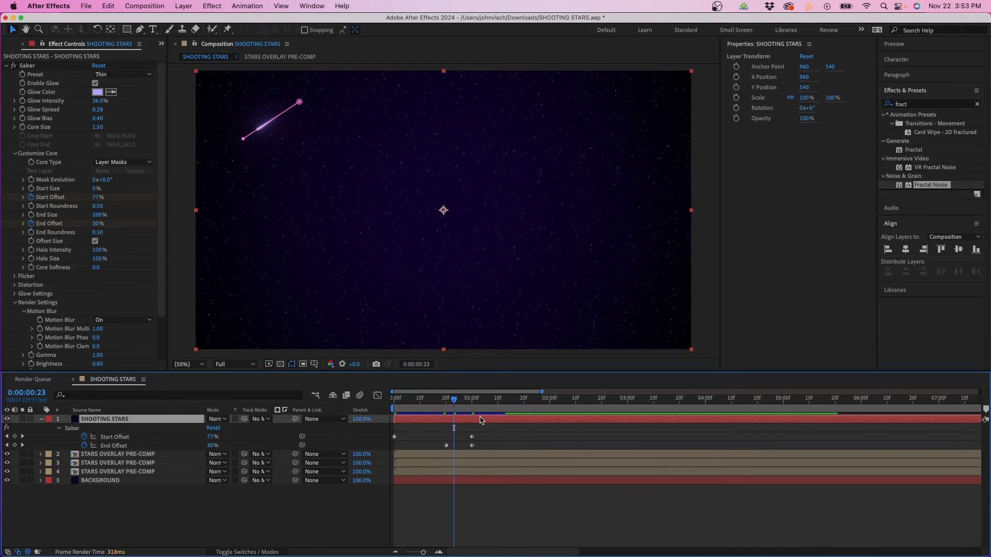
- Duplicate the SHOOTING STARS layer, start the copy at about 1 second, and move its mask path to the frame's upper right
{"action": "key", "text": "super+d"}
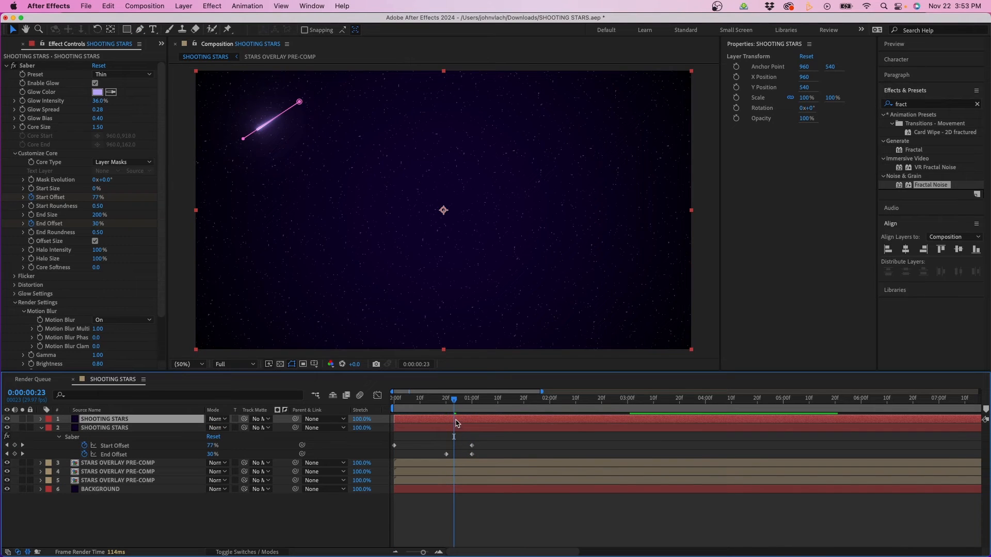
{"action": "left_click_drag", "start_coordinate": [449, 420], "coordinate": [530, 411]}
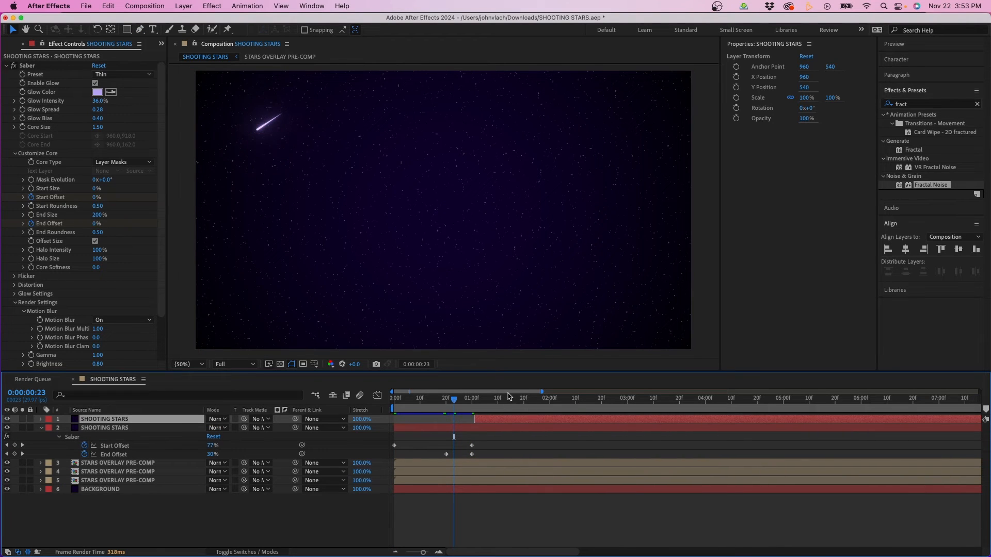
{"action": "left_click", "coordinate": [510, 408]}
{"action": "left_click", "coordinate": [139, 30]}
{"action": "left_click_drag", "start_coordinate": [244, 139], "coordinate": [651, 141]}
{"action": "key", "text": "v"}
{"action": "left_click_drag", "start_coordinate": [300, 102], "coordinate": [588, 104]}
{"action": "key", "text": "space"}
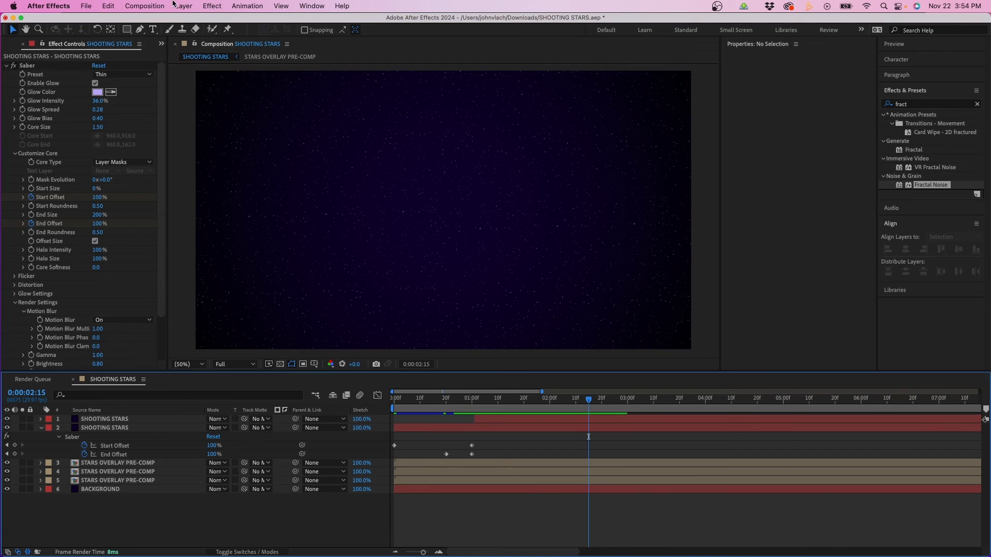
- Create a new 1920 x 1080 px solid layer named NEBULA
{"action": "left_click", "coordinate": [178, 6]}
{"action": "mouse_move", "coordinate": [181, 21]}
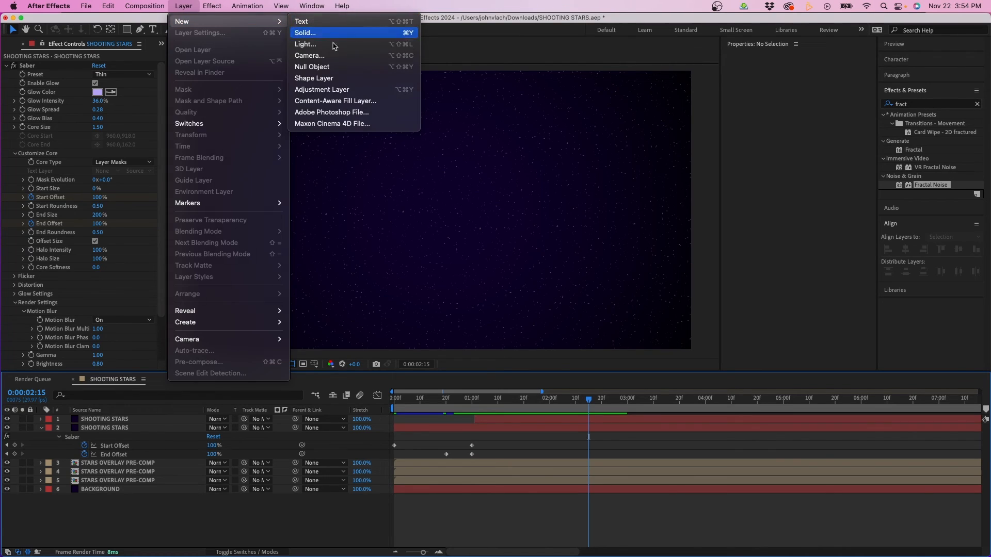
{"action": "left_click", "coordinate": [325, 34]}
{"action": "type", "text": "NEBULA"}
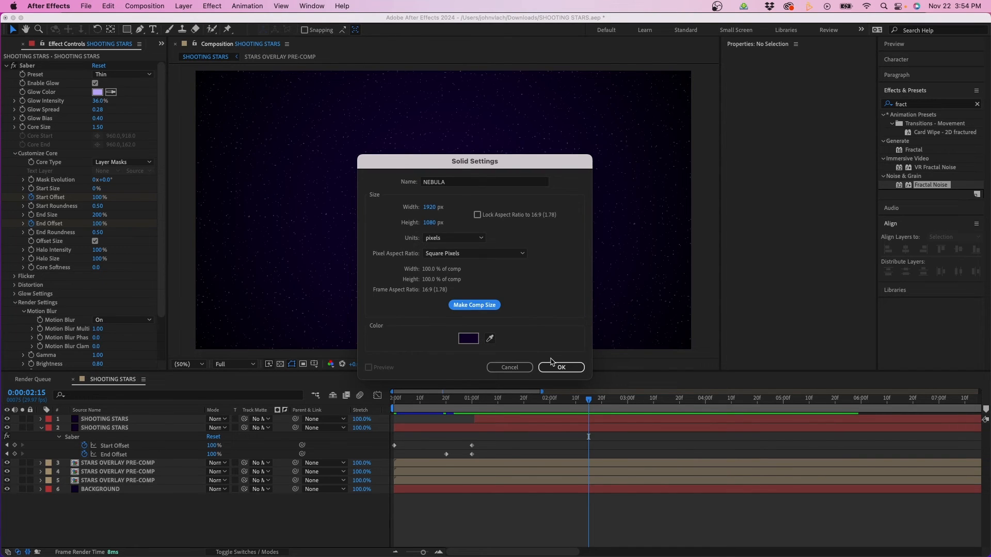
{"action": "left_click", "coordinate": [552, 371]}
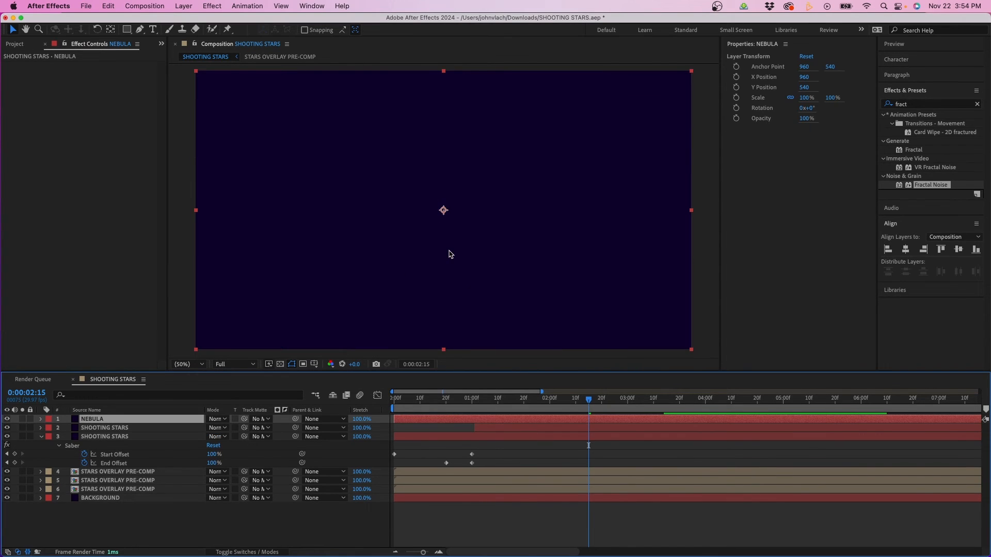
- Draw an open wavy four-point mask path across the lower part of the NEBULA layer, extending past both sides of the frame
{"action": "left_click", "coordinate": [137, 31]}
{"action": "key", "text": "comma"}
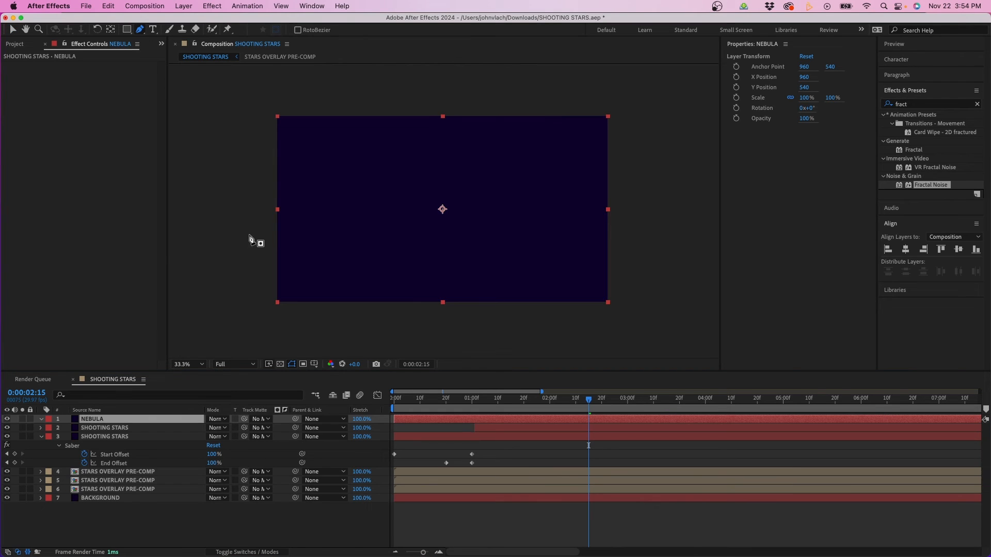
{"action": "left_click", "coordinate": [244, 222]}
{"action": "left_click_drag", "start_coordinate": [406, 300], "coordinate": [479, 294]}
{"action": "left_click_drag", "start_coordinate": [537, 247], "coordinate": [569, 237]}
{"action": "left_click_drag", "start_coordinate": [678, 316], "coordinate": [710, 324]}
- Apply the Saber effect to the NEBULA layer with the Nebula preset
{"action": "left_click", "coordinate": [212, 5]}
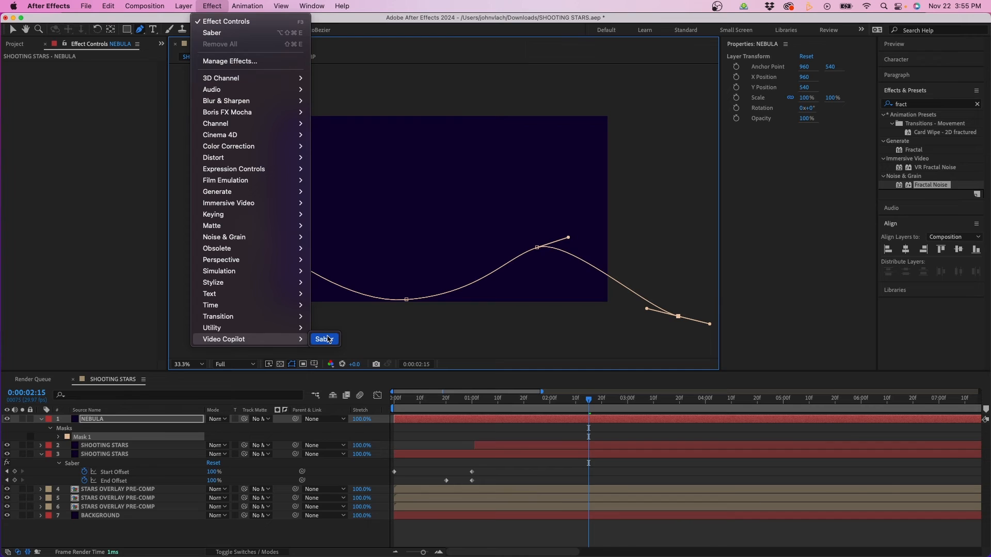
{"action": "left_click", "coordinate": [324, 337]}
{"action": "left_click", "coordinate": [118, 75]}
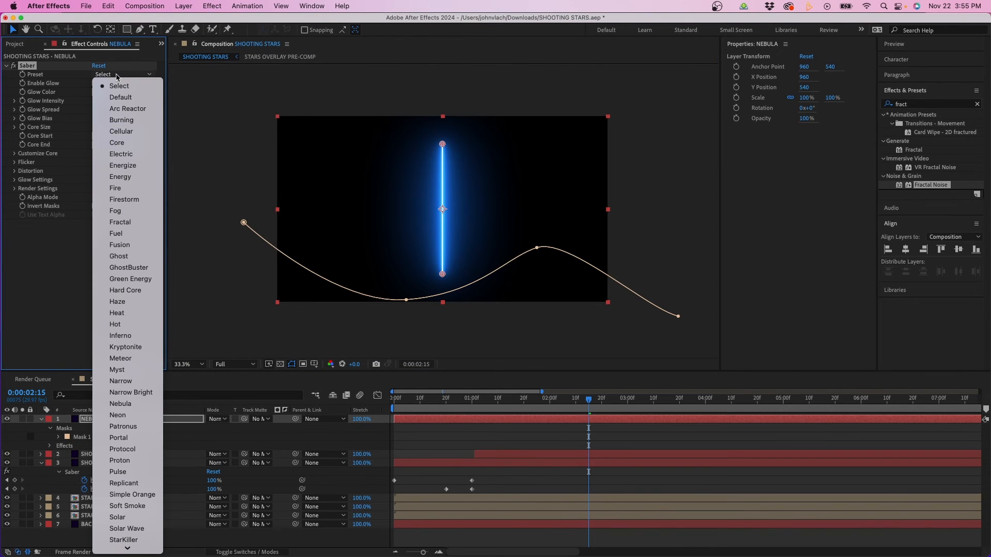
{"action": "left_click", "coordinate": [129, 405]}
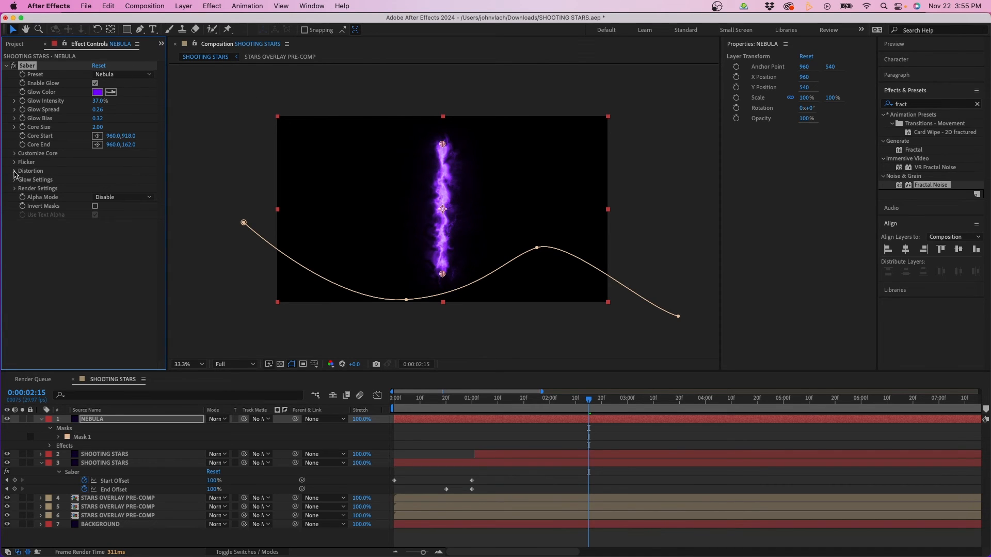
- Set the nebula Saber's Core Type to Layer Masks and its Composite Settings to Transparent
{"action": "left_click", "coordinate": [14, 154]}
{"action": "left_click", "coordinate": [119, 162]}
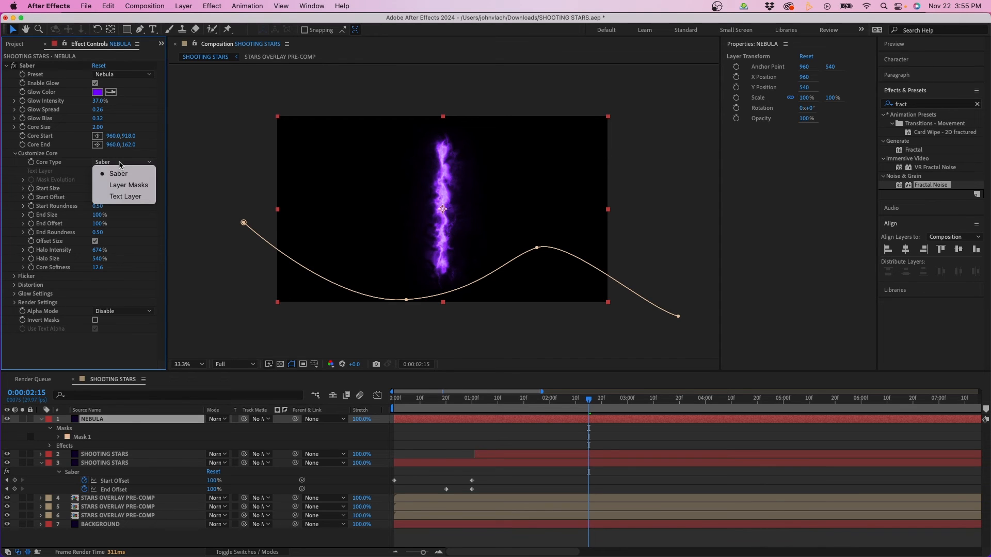
{"action": "left_click", "coordinate": [128, 186]}
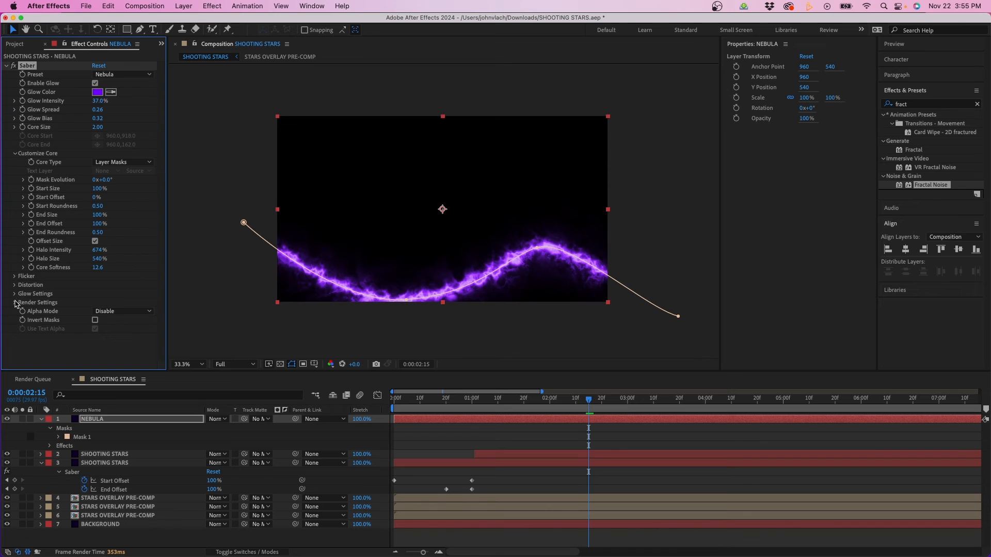
{"action": "scroll", "coordinate": [32, 305], "scroll_direction": "down", "scroll_amount": 2}
{"action": "left_click", "coordinate": [129, 339]}
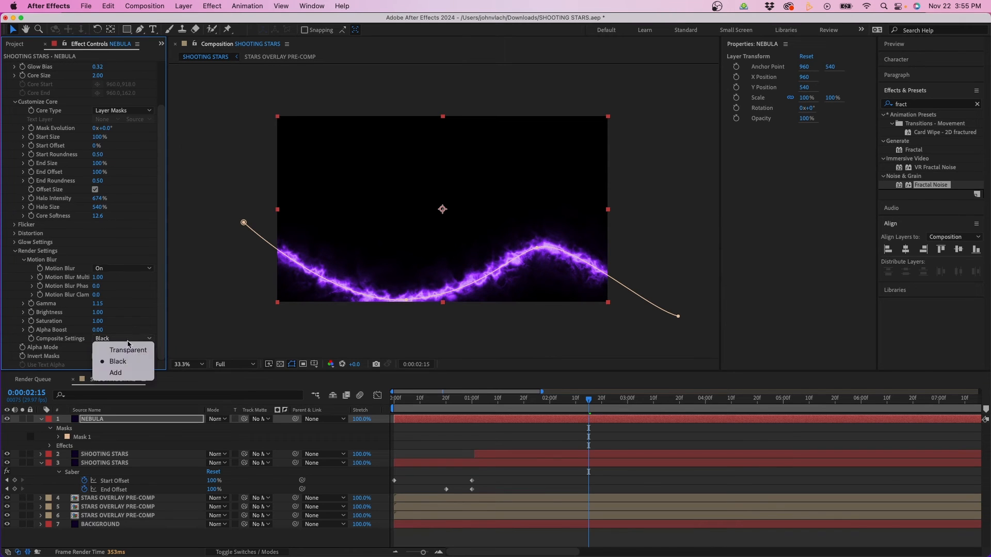
{"action": "left_click", "coordinate": [129, 350]}
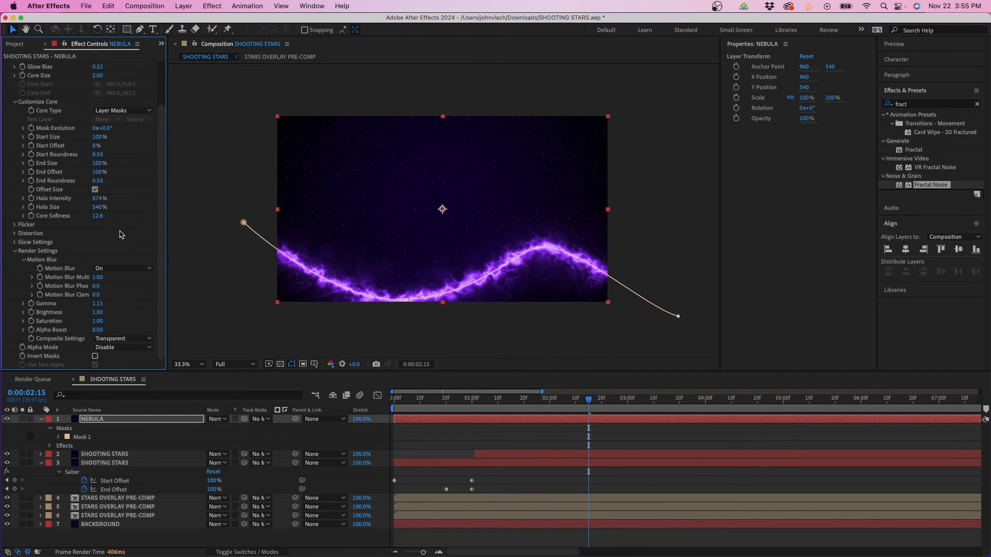
- Set the nebula's Glow Intensity to 30%, Glow Bias to 3 and Core Size to 2, and adjust the crest of its mask curve
{"action": "scroll", "coordinate": [119, 235], "scroll_direction": "up", "scroll_amount": 2}
{"action": "left_click", "coordinate": [101, 110]}
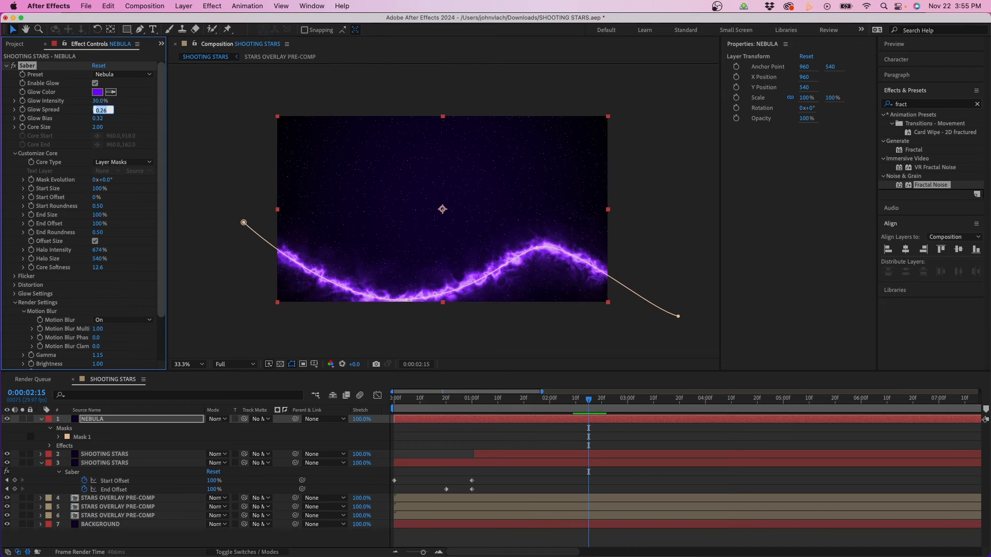
{"action": "key", "text": "Tab"}
{"action": "type", "text": "3"}
{"action": "key", "text": "Tab"}
{"action": "type", "text": "2"}
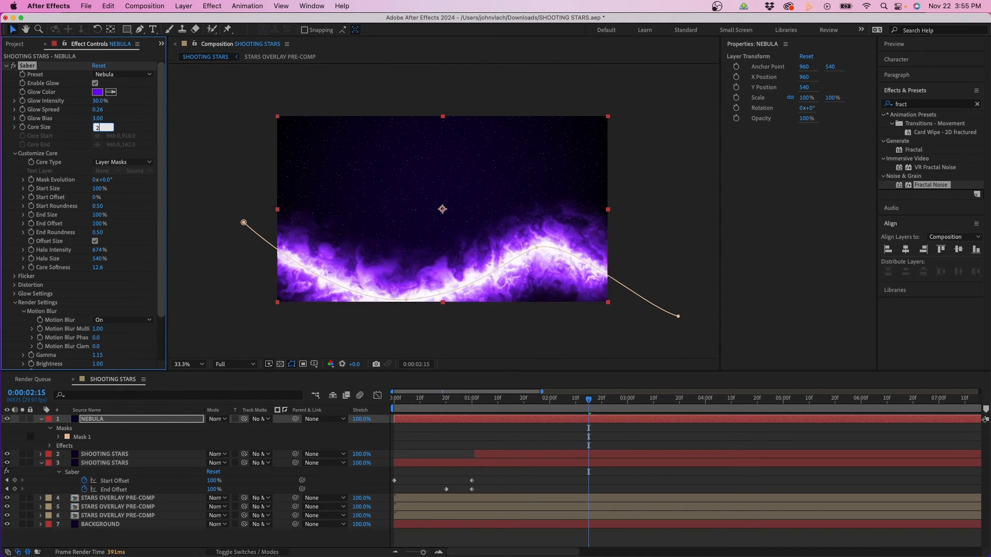
{"action": "key", "text": "Return"}
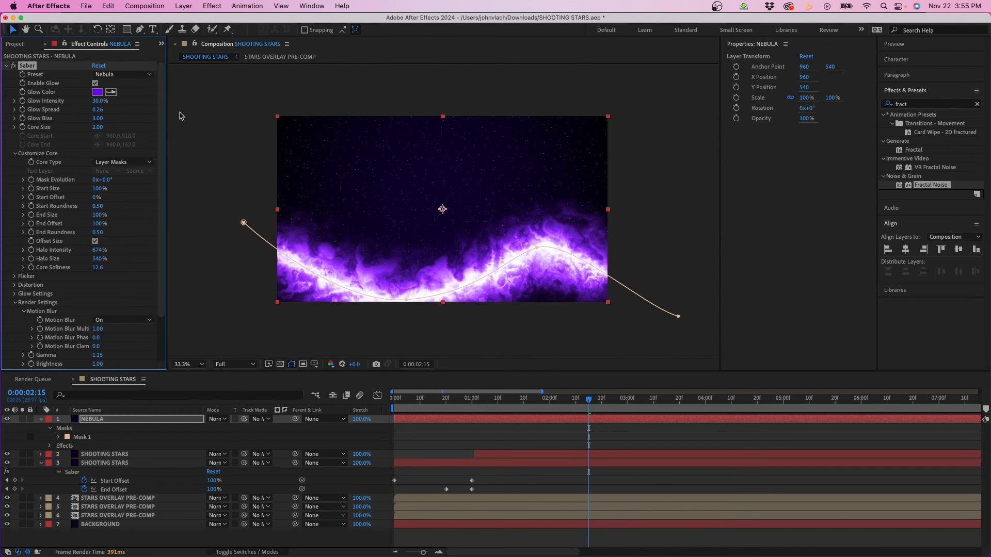
{"action": "left_click_drag", "start_coordinate": [537, 247], "coordinate": [592, 247]}
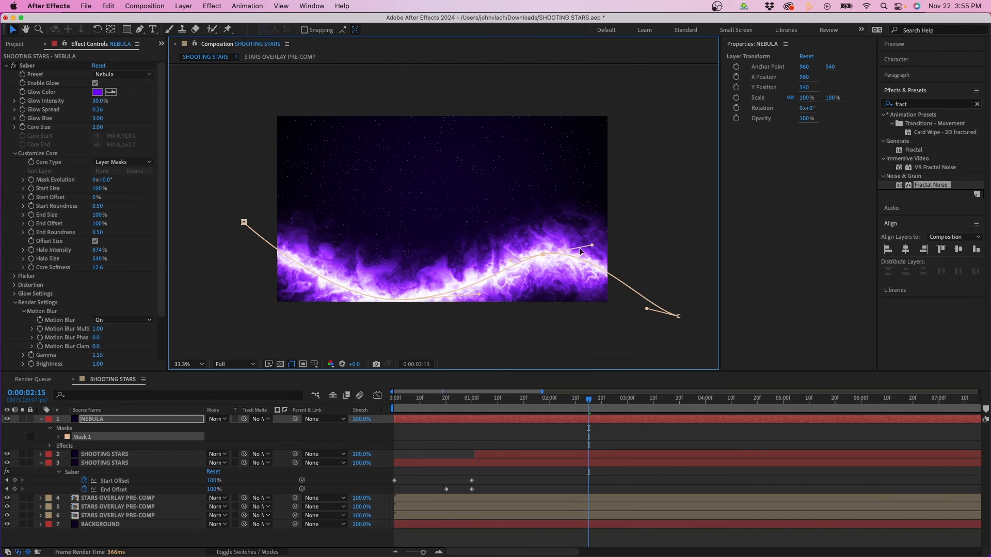
- Set the Wind Speed of the nebula's Glow Distortion to 0
{"action": "left_click", "coordinate": [44, 294]}
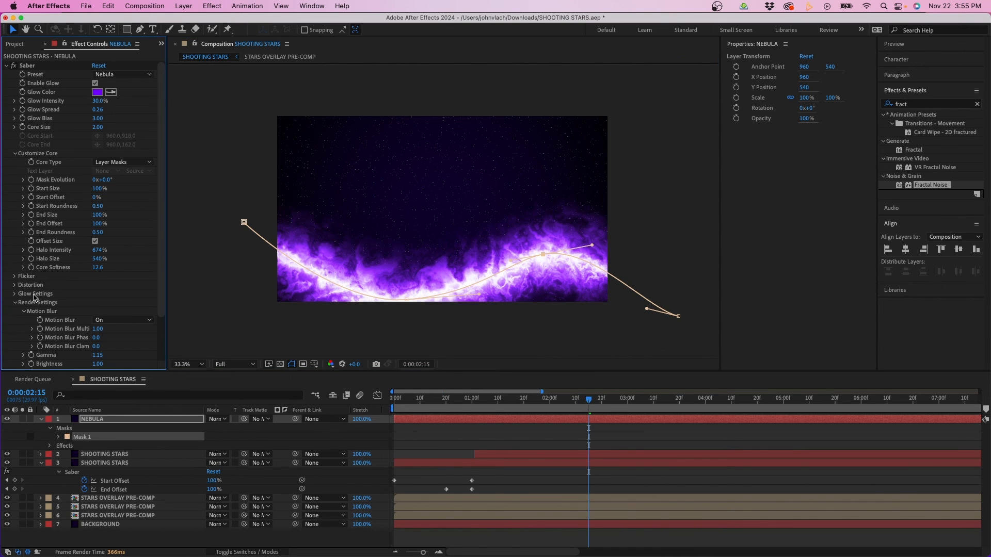
{"action": "left_click", "coordinate": [15, 303]}
{"action": "left_click", "coordinate": [14, 285]}
{"action": "left_click", "coordinate": [23, 294]}
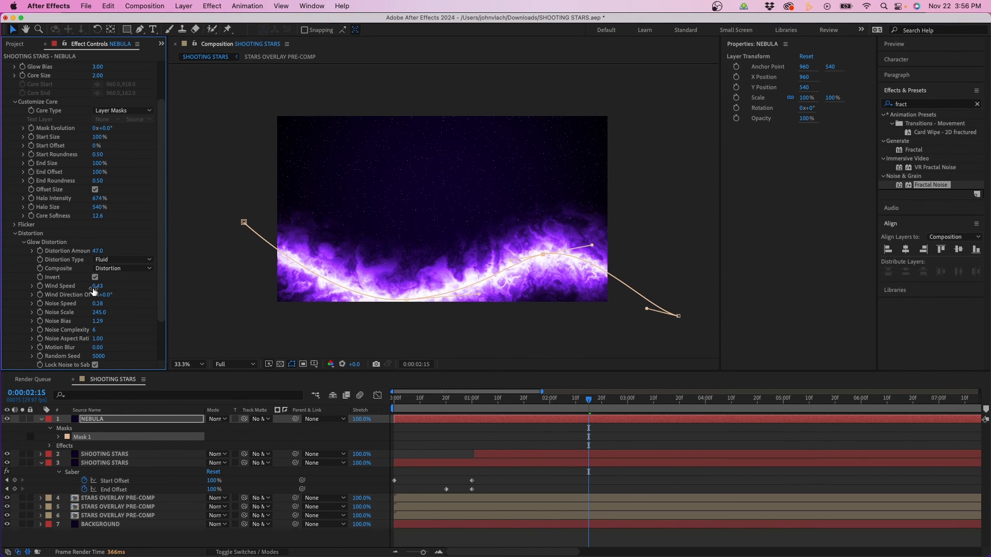
{"action": "left_click", "coordinate": [98, 287]}
{"action": "type", "text": "0"}
{"action": "left_click", "coordinate": [28, 266]}
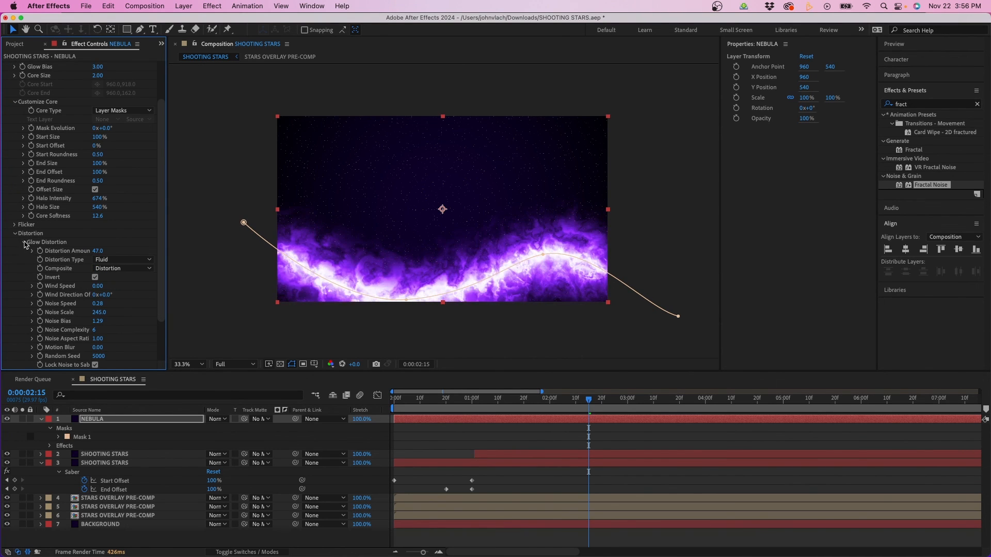
- Set the Wind Speed of the nebula's Core Distortion to 0 and preview the animation from the start
{"action": "left_click", "coordinate": [24, 243]}
{"action": "left_click", "coordinate": [23, 303]}
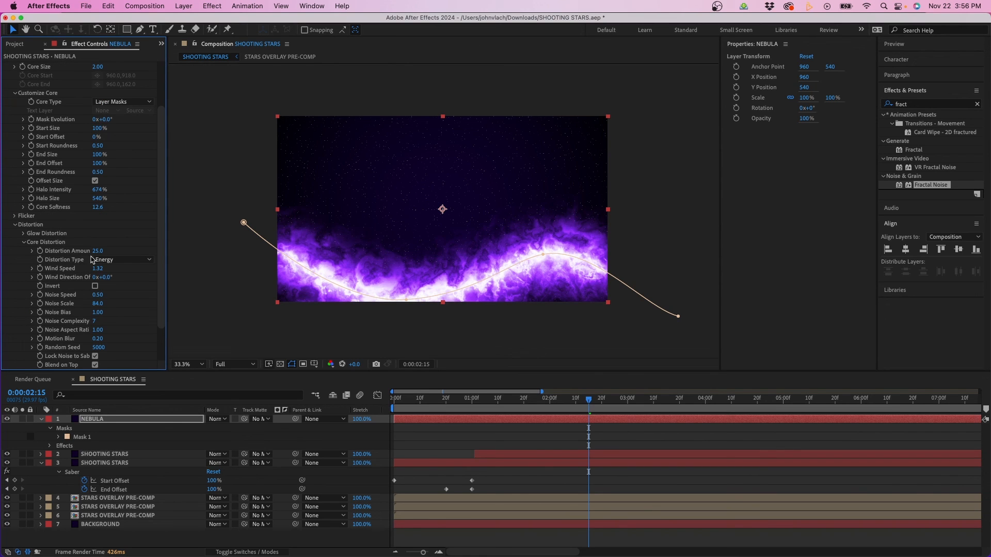
{"action": "left_click", "coordinate": [97, 268]}
{"action": "type", "text": "0"}
{"action": "key", "text": "Return"}
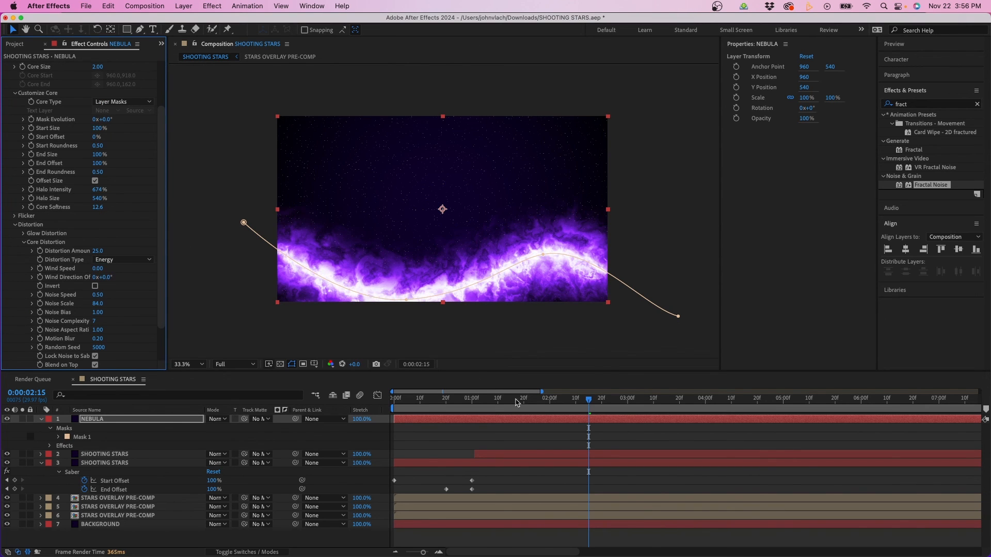
{"action": "key", "text": "Home"}
{"action": "key", "text": "space"}
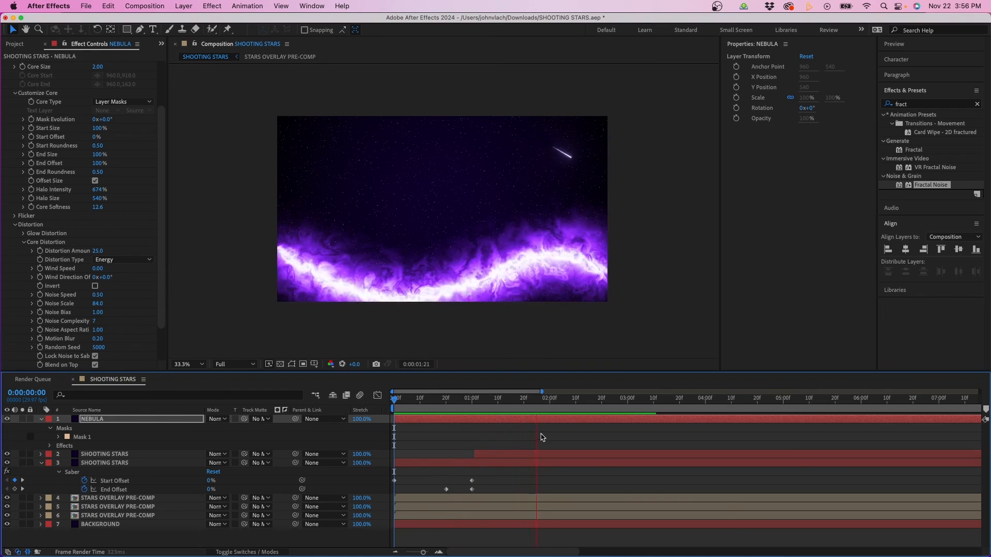